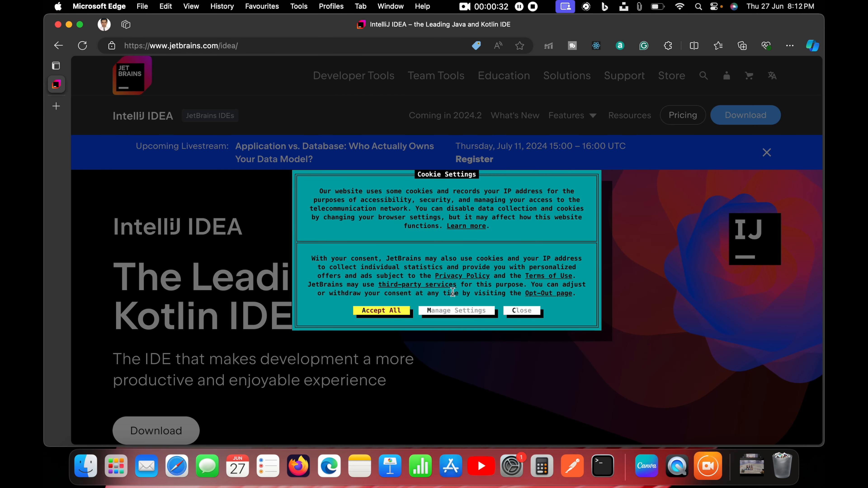
Open the download page for IntelliJ IDEA from its product page.
click(376, 312)
scroll(429, 259, down, 2)
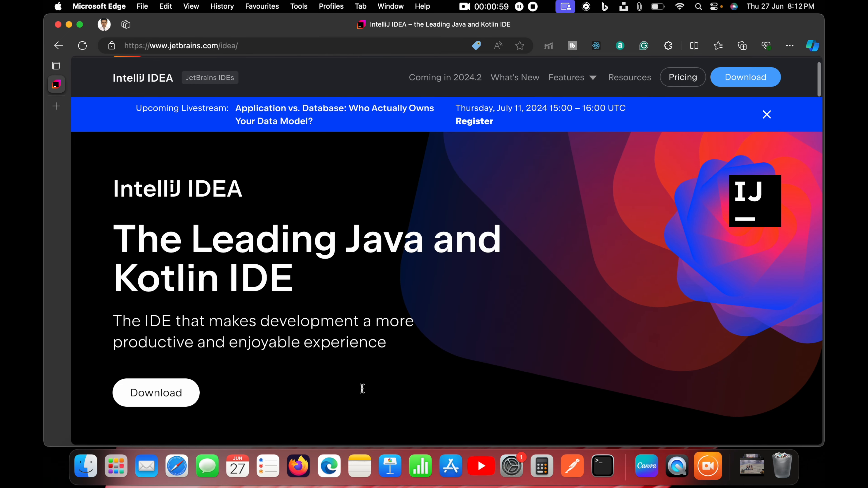
click(161, 392)
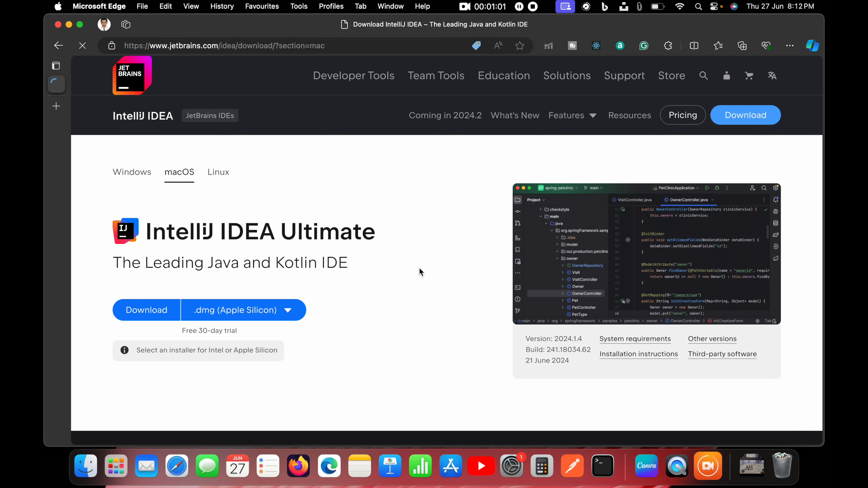
Review the macOS installer choices and the trial note for IntelliJ IDEA Ultimate.
scroll(431, 269, down, 2)
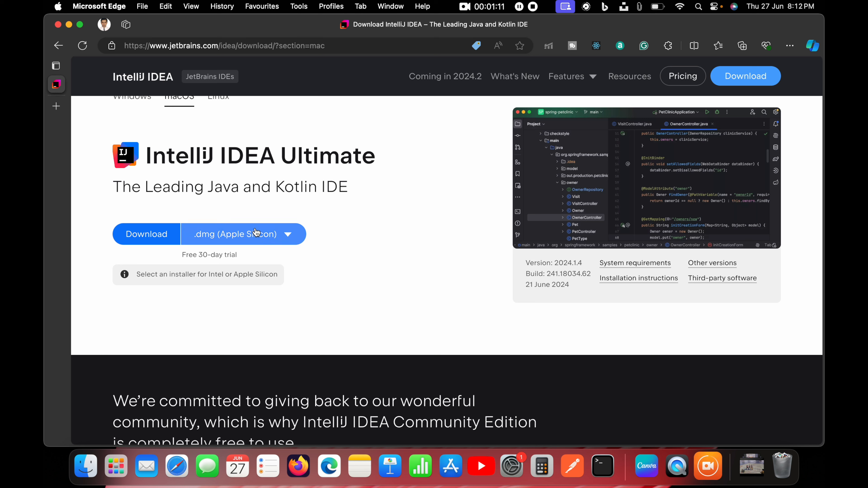
click(290, 235)
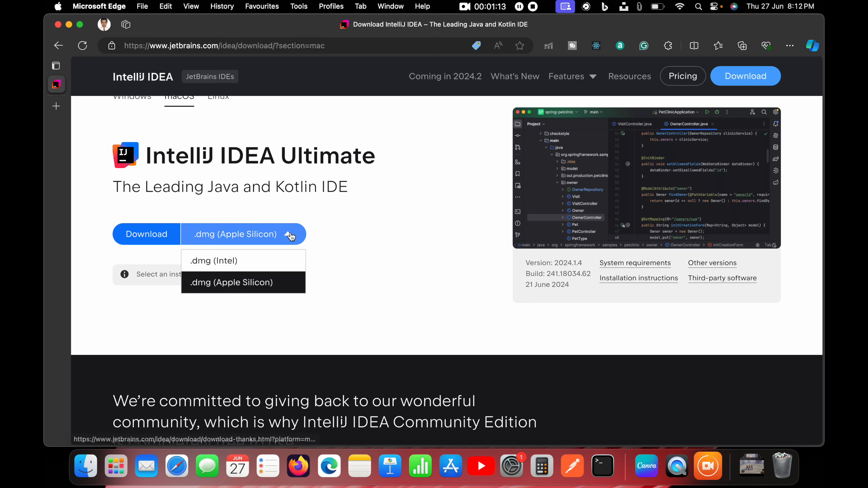
click(369, 261)
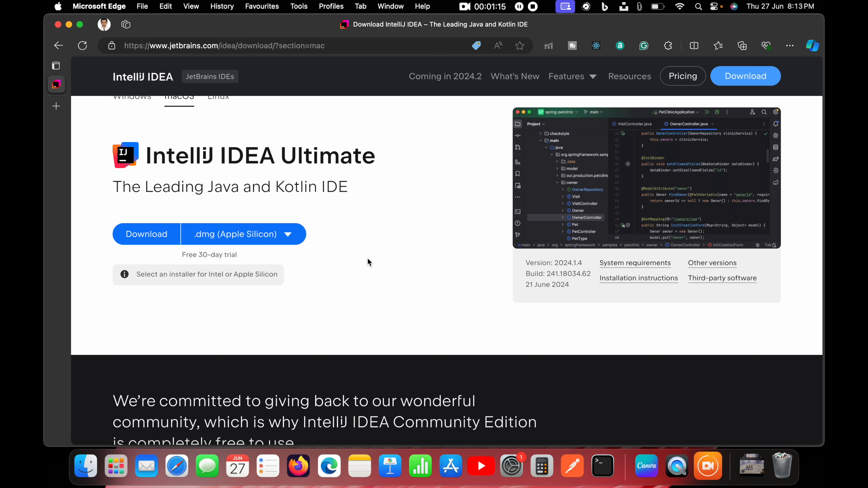
drag(182, 255, 242, 257)
click(430, 241)
scroll(446, 221, down, 8)
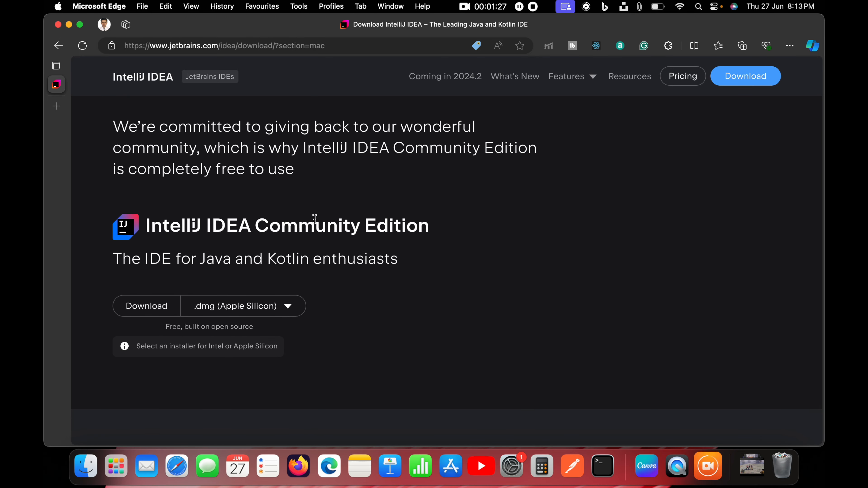
Download IntelliJ IDEA Community Edition as the .dmg (Apple Silicon) installer.
drag(264, 229, 428, 226)
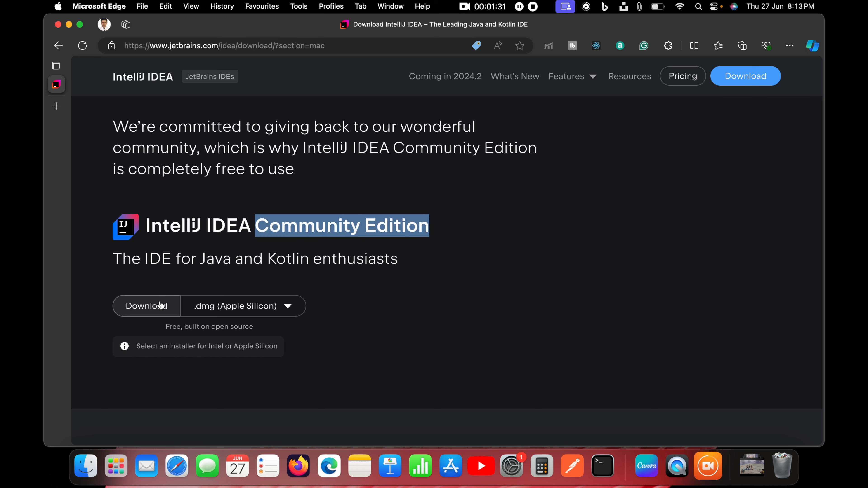
click(291, 307)
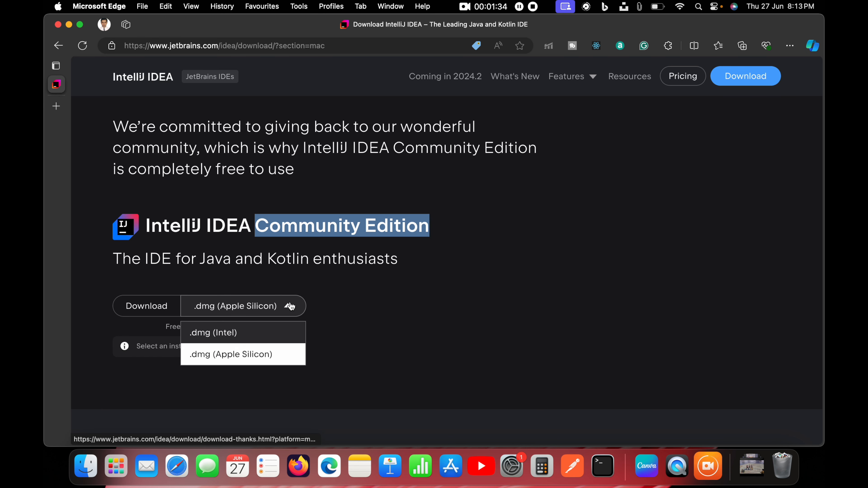
click(411, 313)
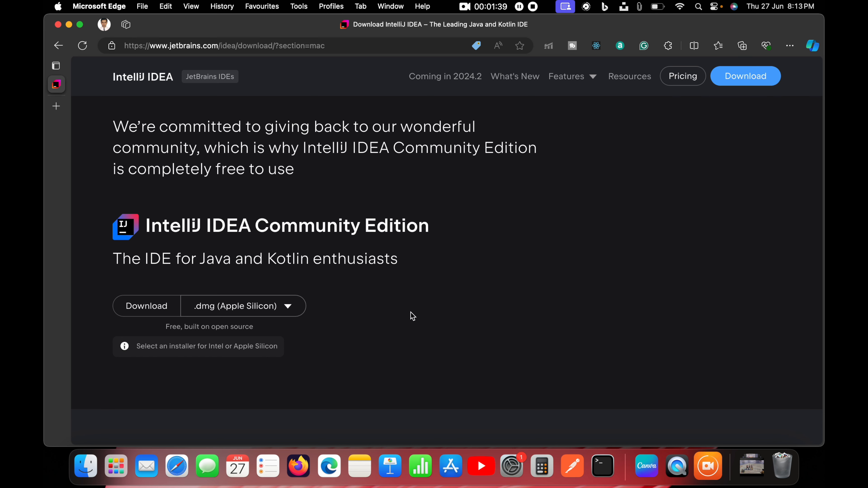
scroll(451, 246, down, 5)
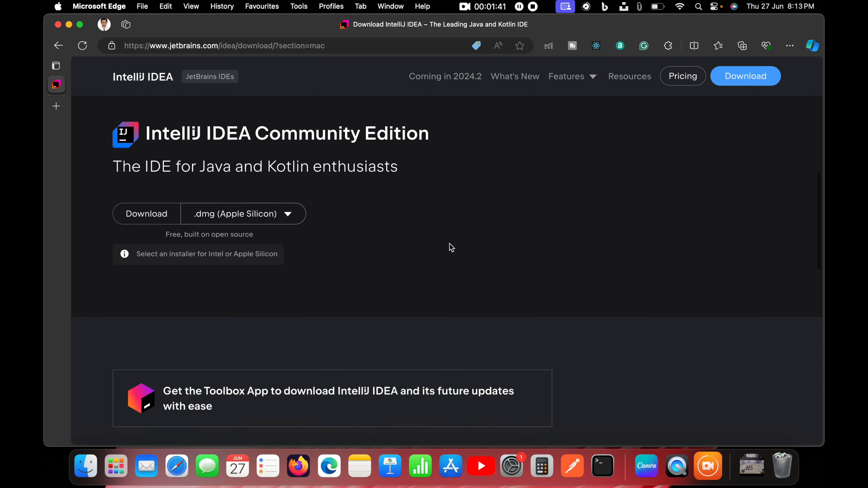
scroll(451, 246, down, 2)
scroll(449, 246, up, 5)
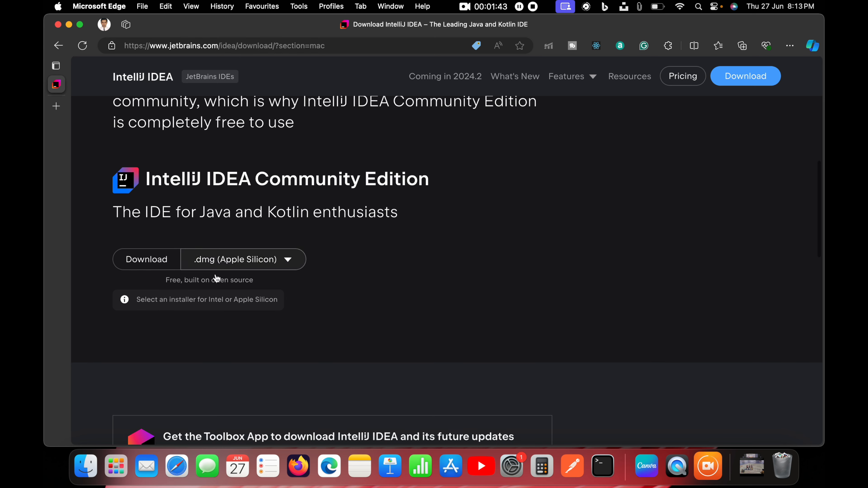
click(154, 260)
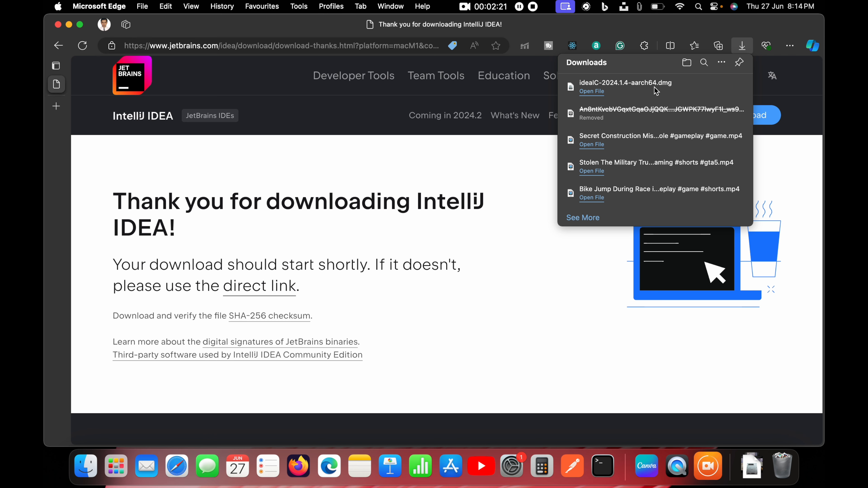
Open the downloaded ideaIC-2024.1.4-aarch64.dmg from its folder and install IntelliJ IDEA CE into Applications, closing the installer window.
mouse_move(654, 87)
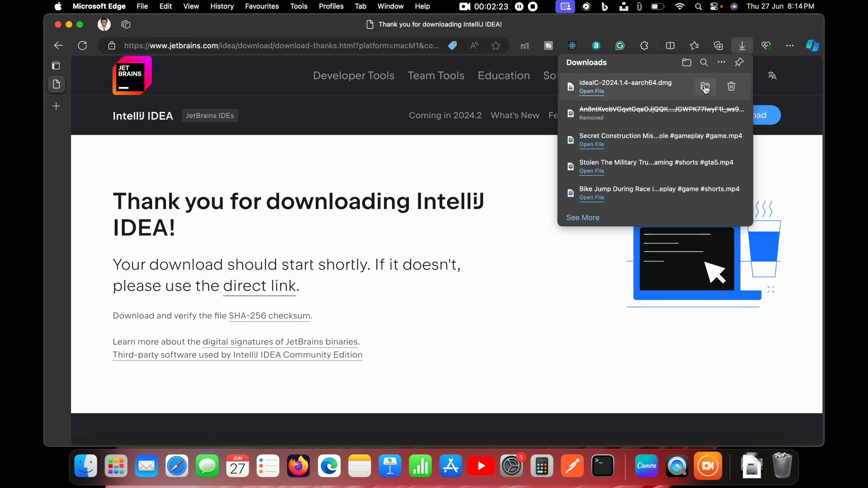
click(705, 87)
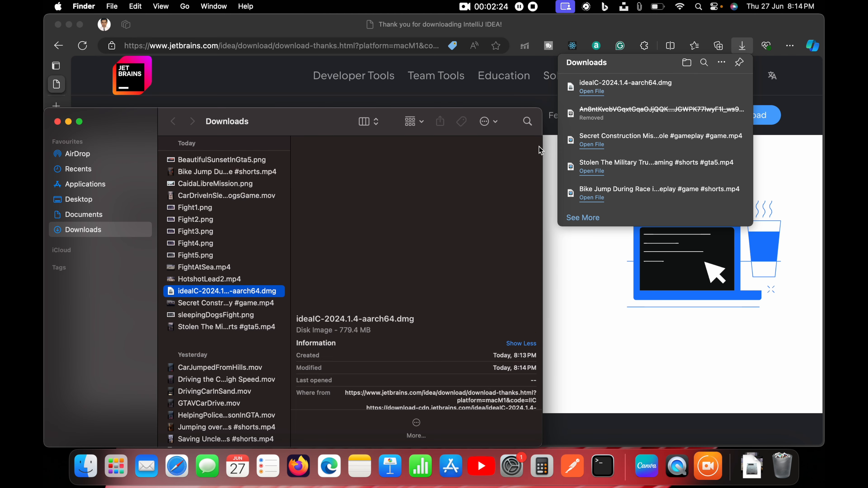
double_click(206, 295)
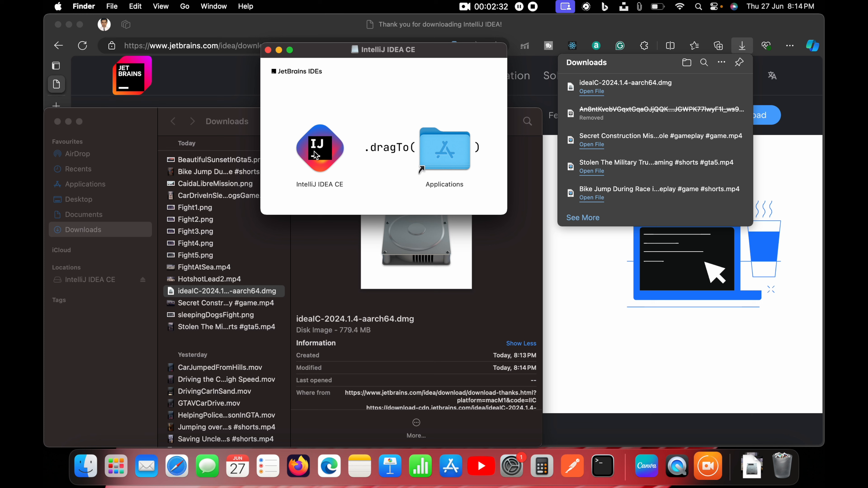
drag(318, 147, 448, 151)
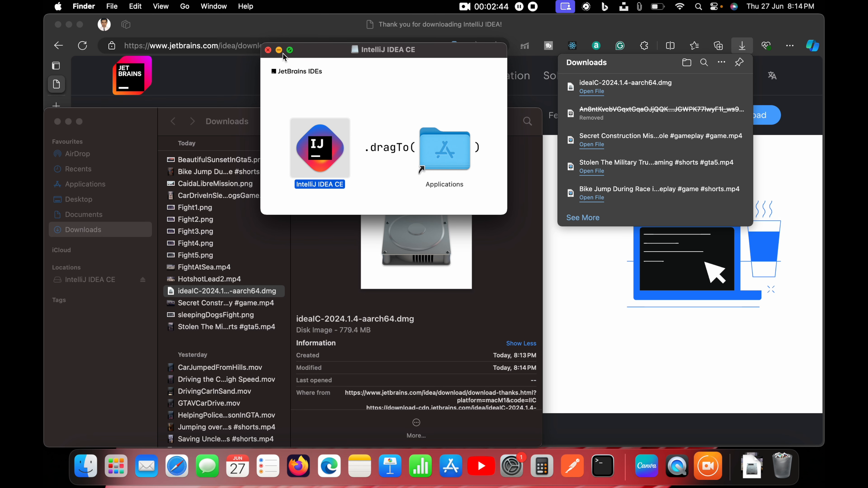
click(269, 50)
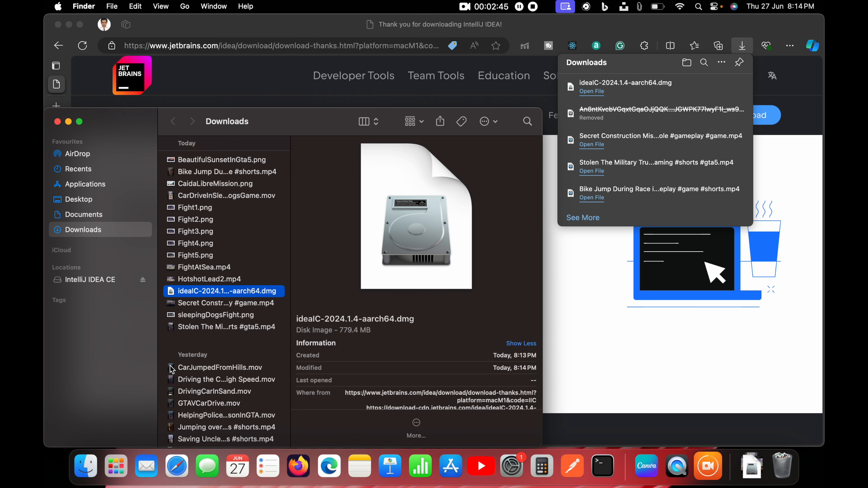
Move the ideaIC-2024.1.4-aarch64.dmg installer to the bin, then dismiss the Downloads folder and the browser's download list.
right_click(229, 293)
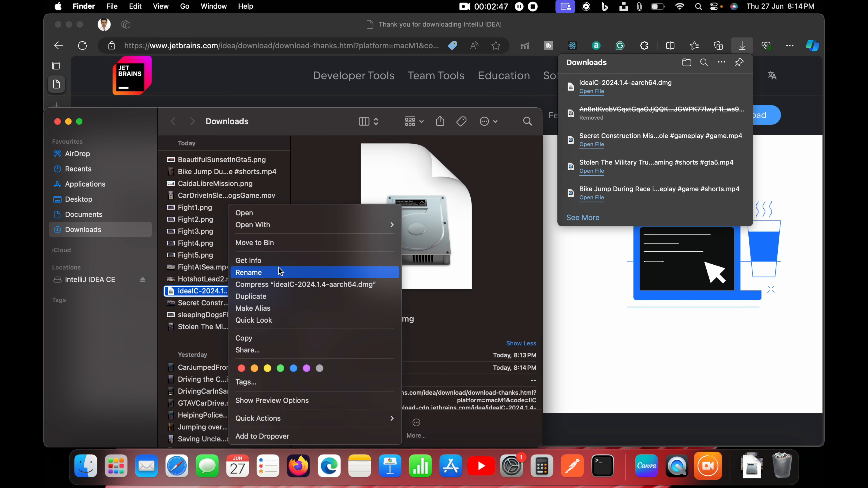
click(302, 242)
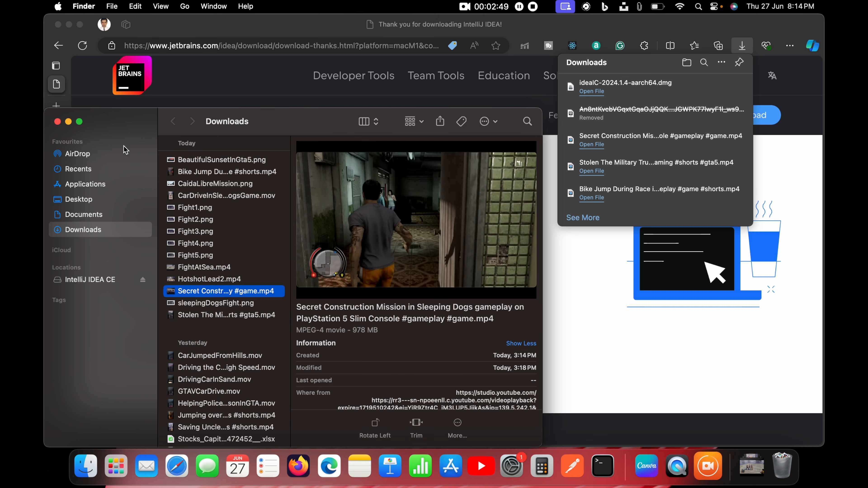
click(57, 122)
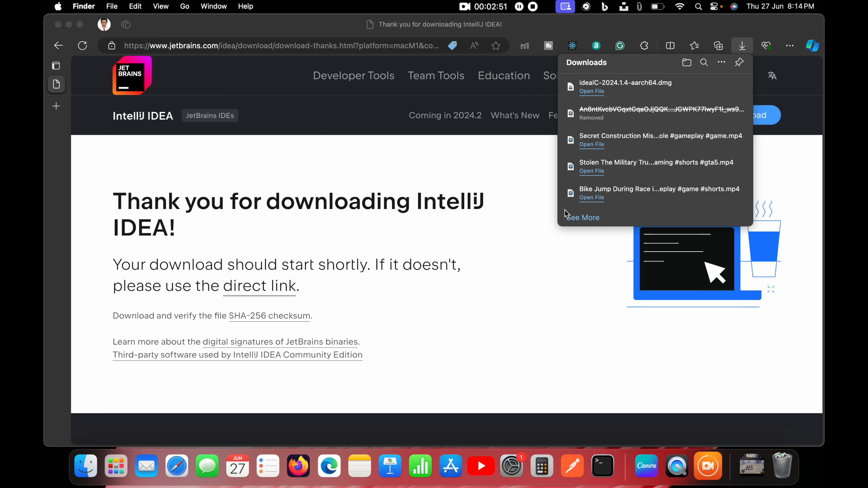
click(506, 255)
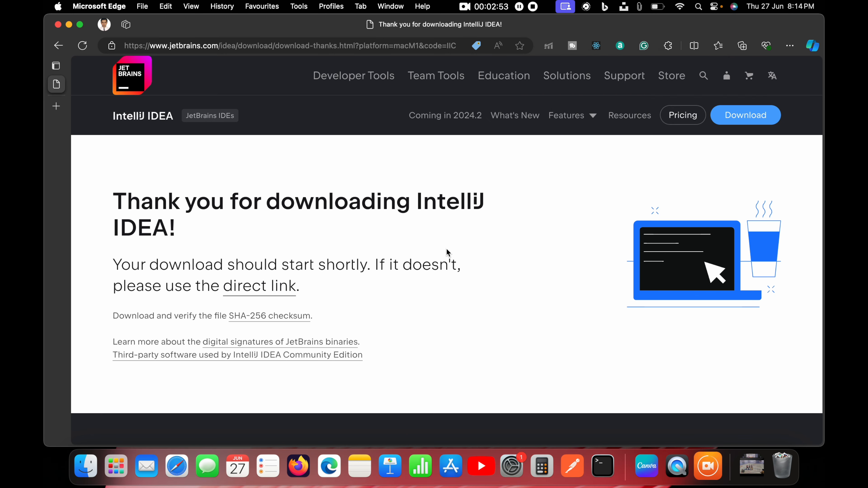
Launch IntelliJ IDEA CE from Launchpad and allow the app downloaded from the internet to open.
key(ctrl+Up)
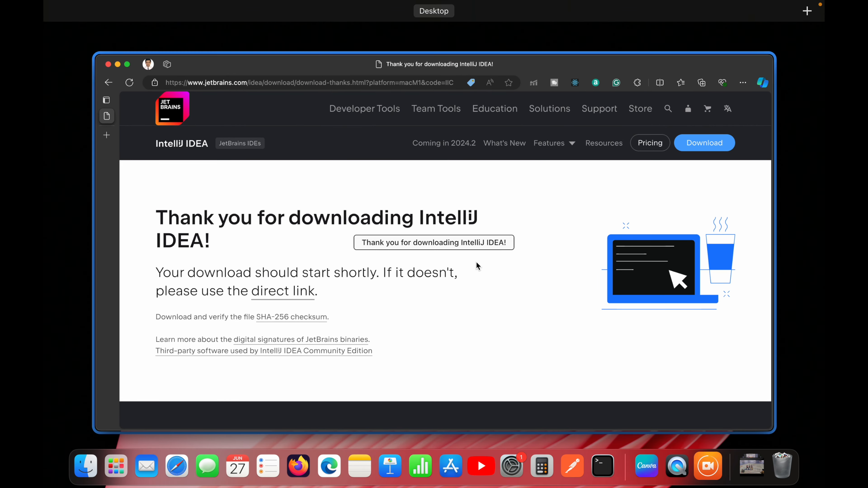
click(476, 263)
click(116, 467)
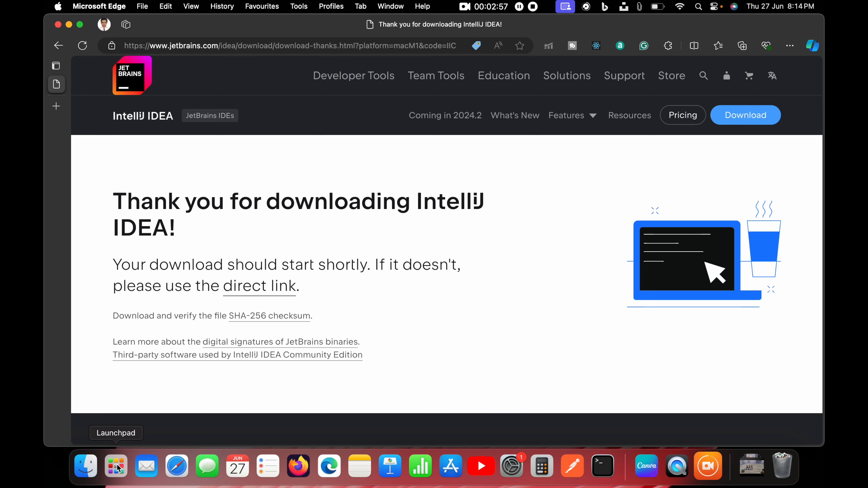
scroll(452, 324, right, 3)
scroll(452, 323, left, 3)
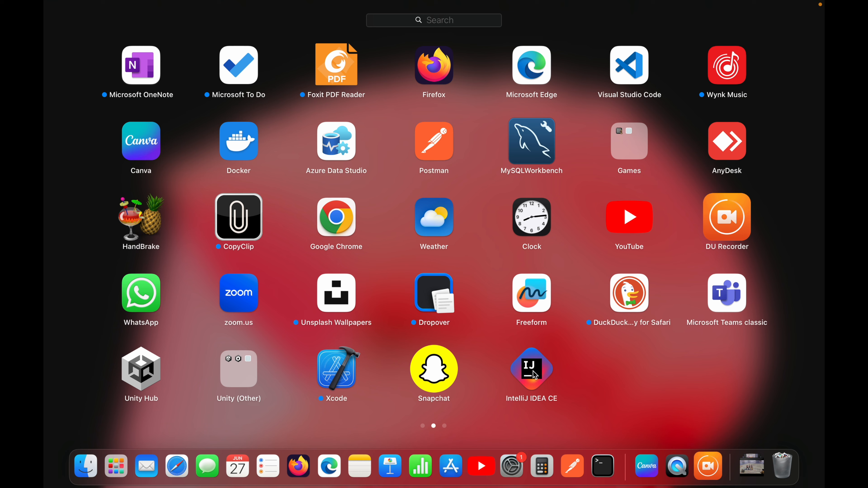
click(534, 371)
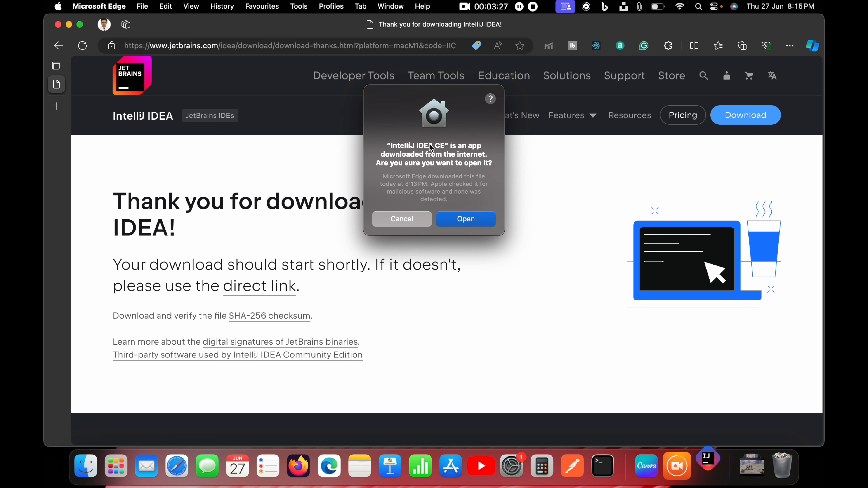
click(469, 222)
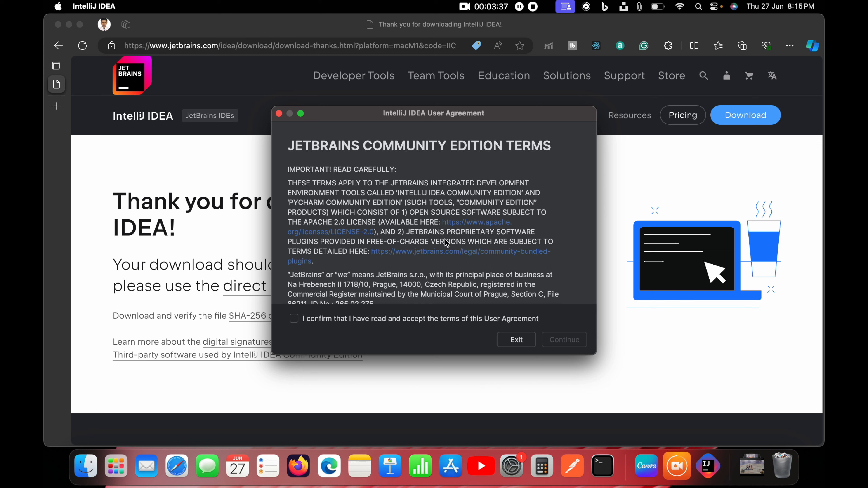
Accept the IntelliJ IDEA User Agreement and agree to send anonymous statistics.
click(294, 319)
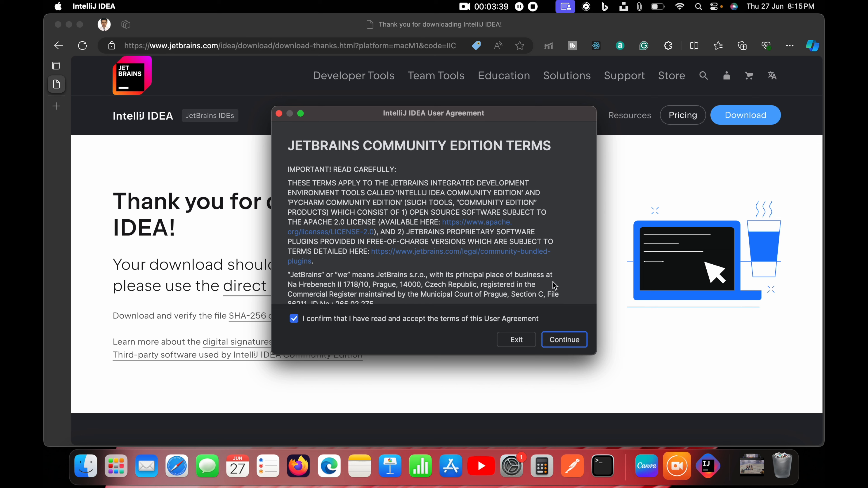
click(564, 339)
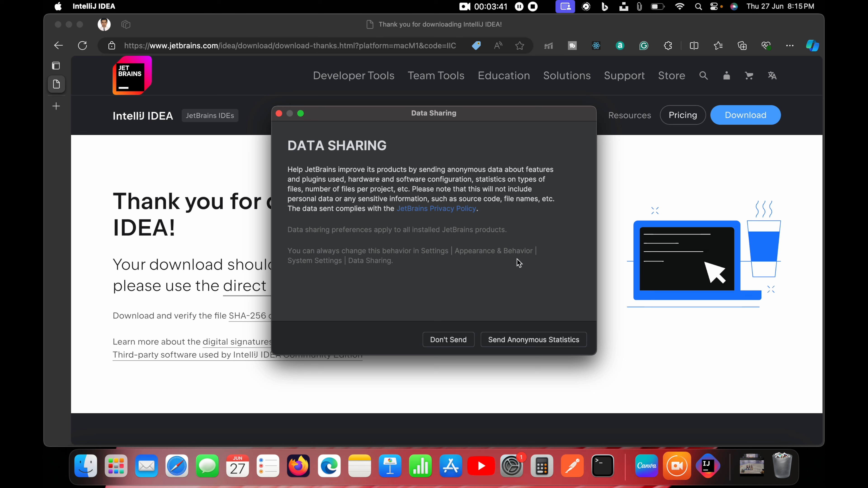
click(532, 342)
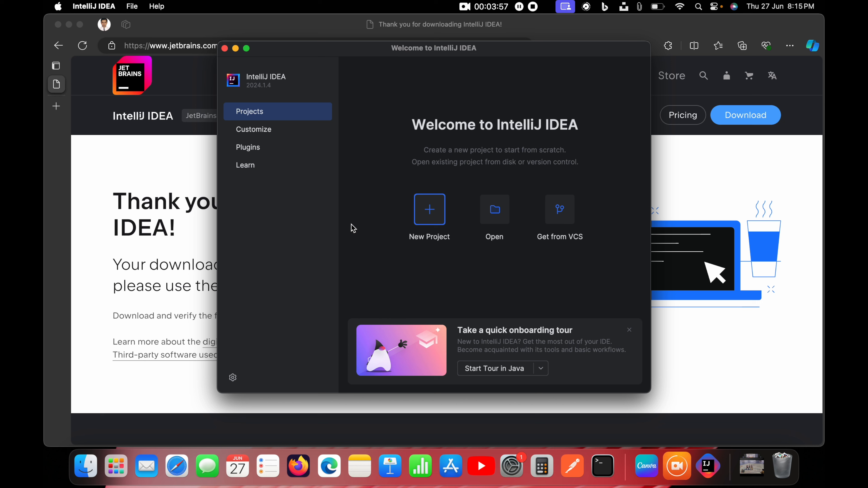
Create a new Java project named Test with the Maven build system.
click(432, 213)
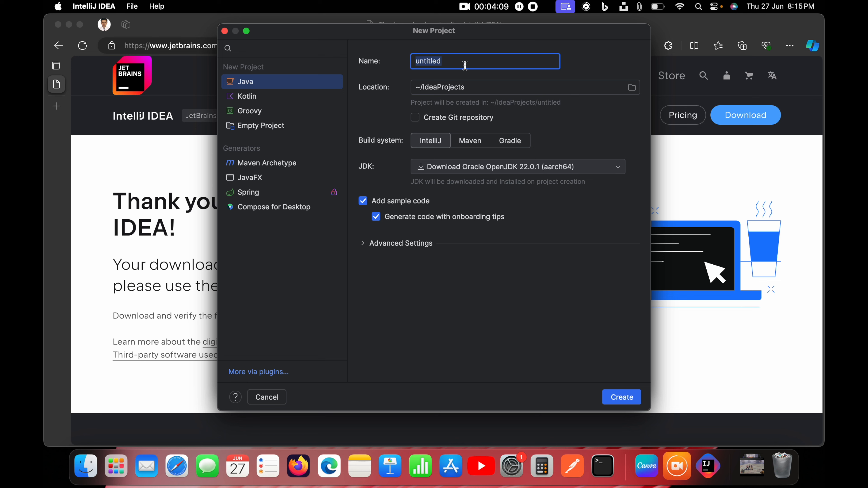
text(Test)
click(475, 143)
click(513, 143)
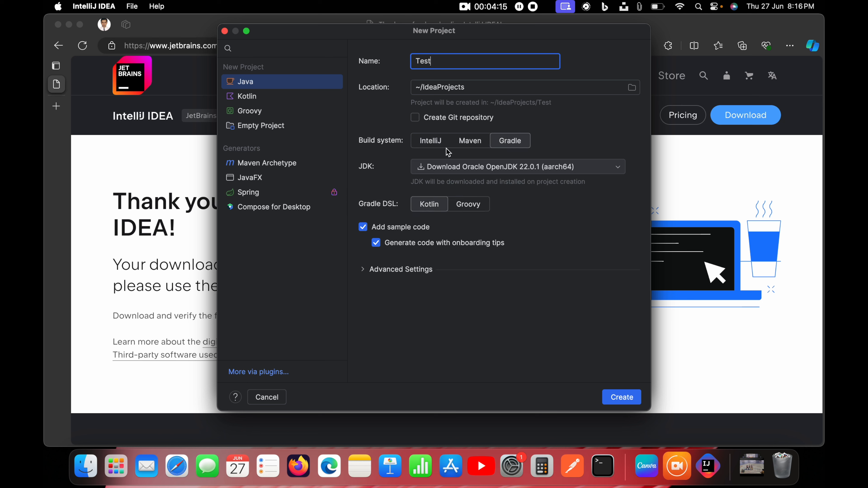
click(467, 143)
click(470, 142)
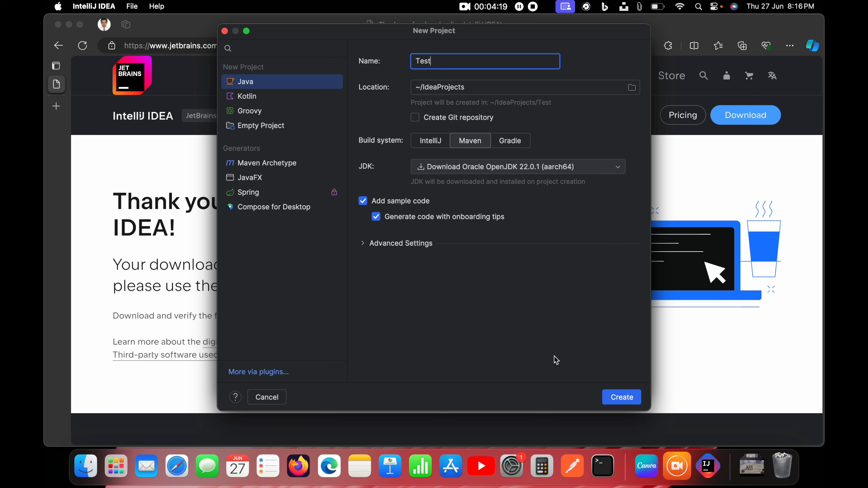
click(625, 400)
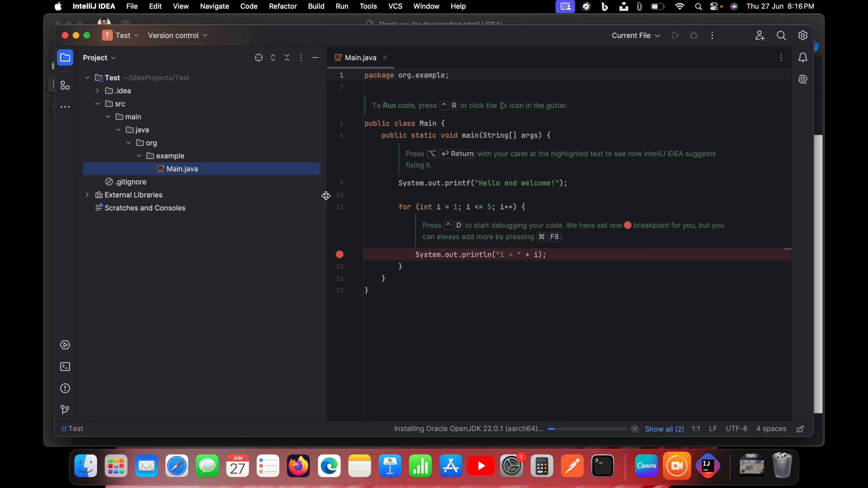
Narrow the project tree area and place the cursor at the end of the "Hello and welcome!" print line in Main.java.
drag(327, 196, 294, 195)
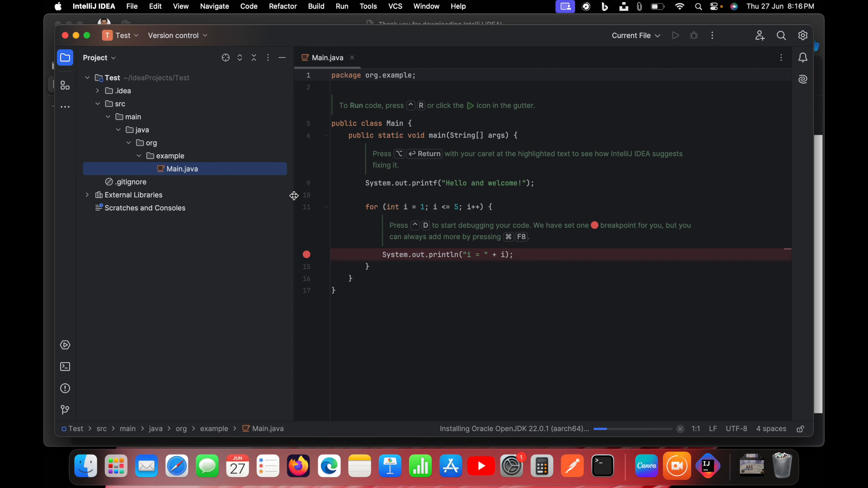
click(555, 181)
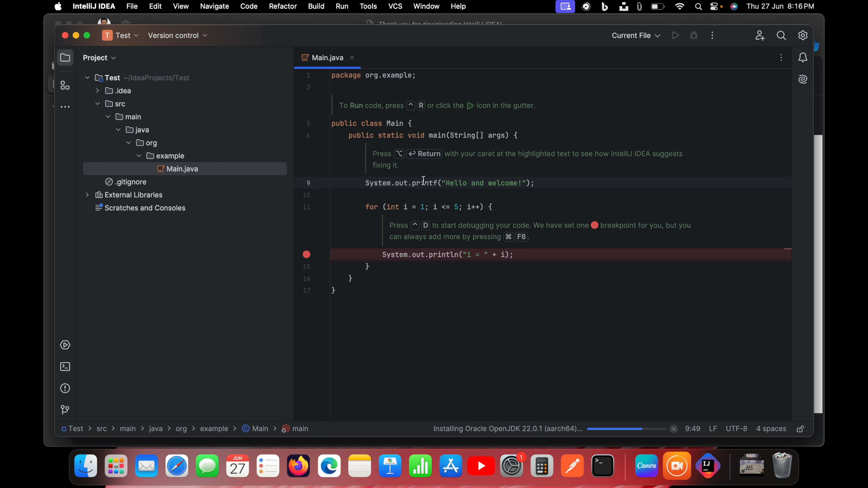
Open the Main class from the project tree and review its main method, printf line and for loop.
click(515, 207)
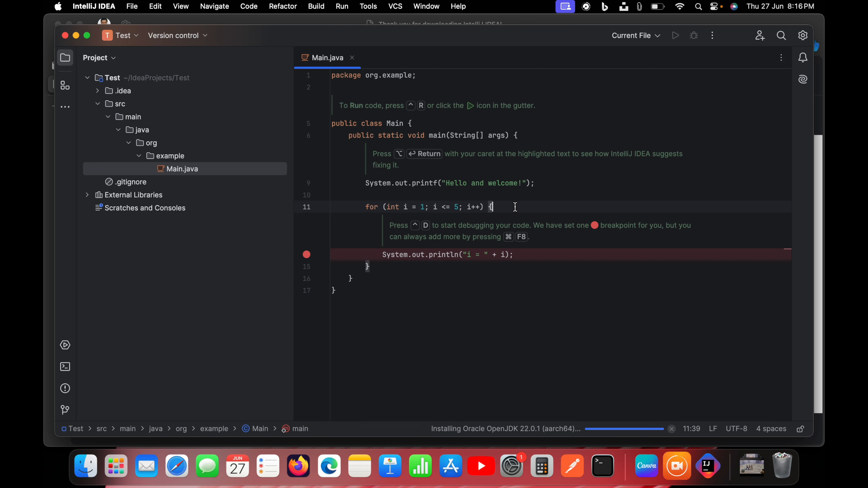
click(396, 124)
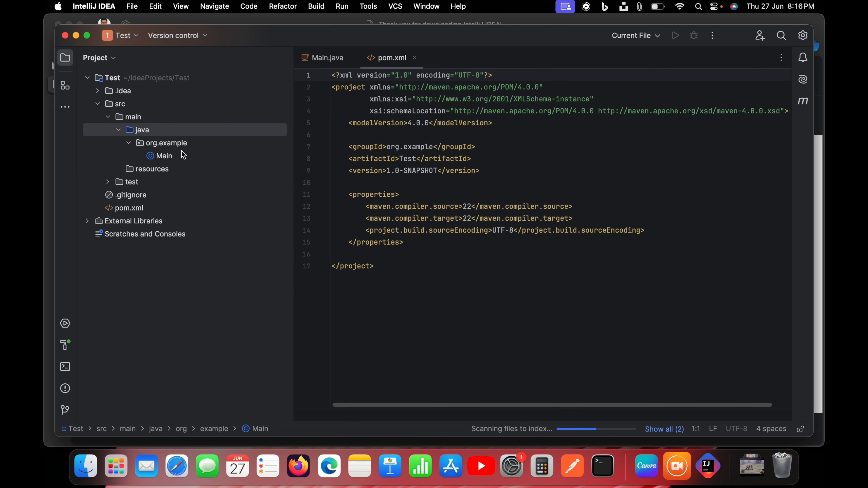
click(171, 159)
double_click(171, 159)
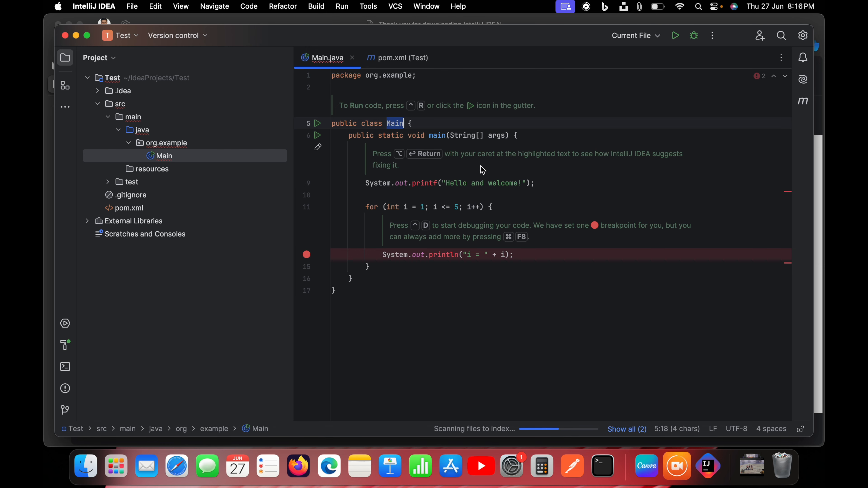
click(482, 170)
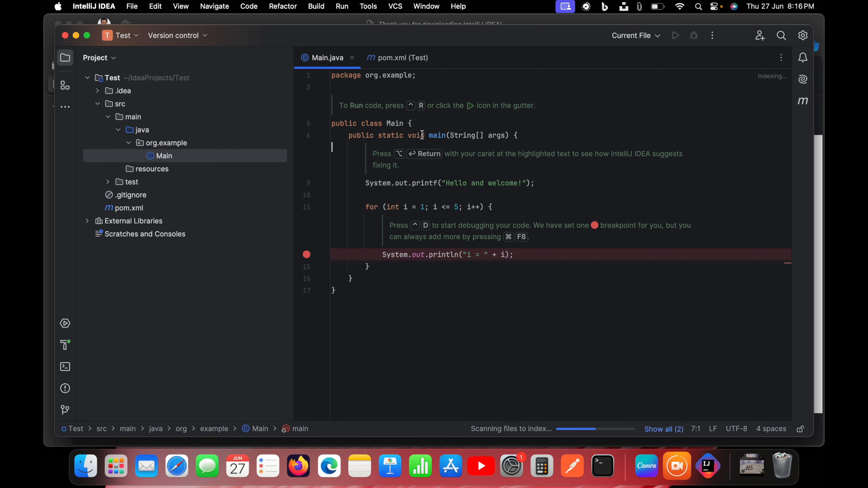
double_click(439, 136)
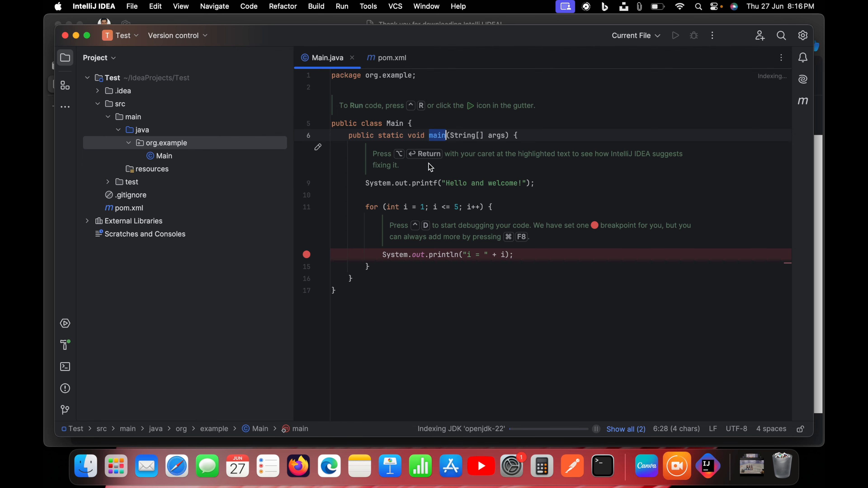
double_click(428, 185)
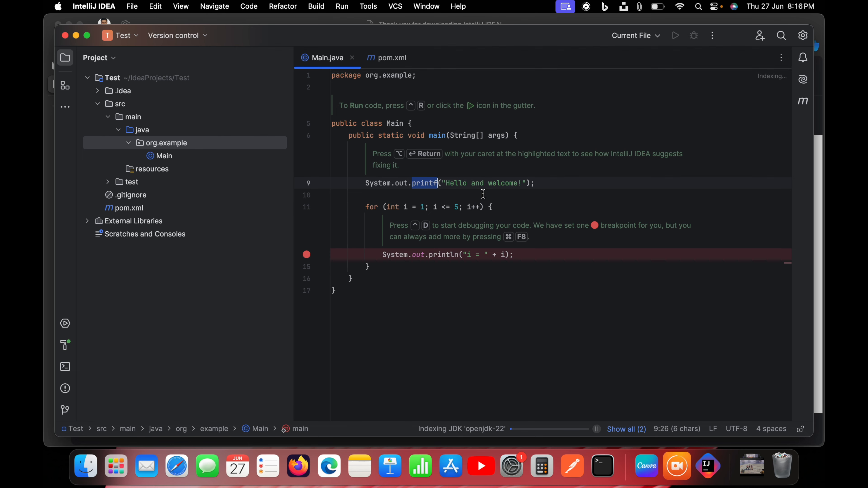
drag(370, 210, 376, 266)
click(376, 266)
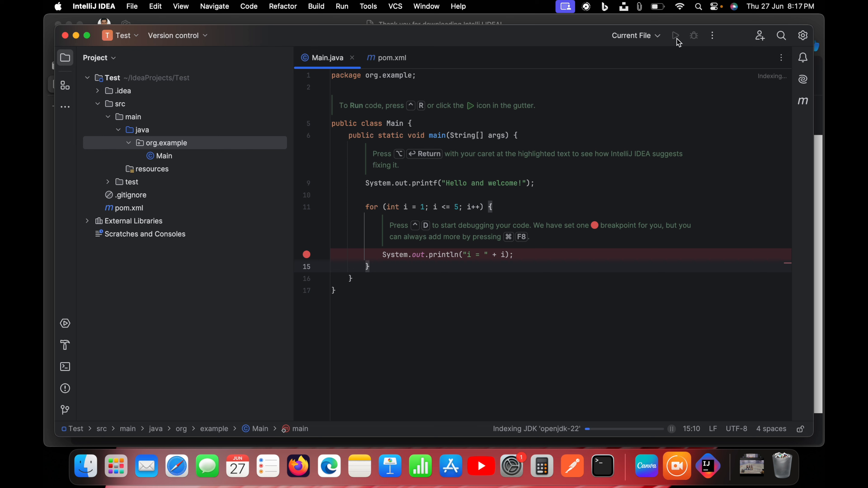
click(639, 157)
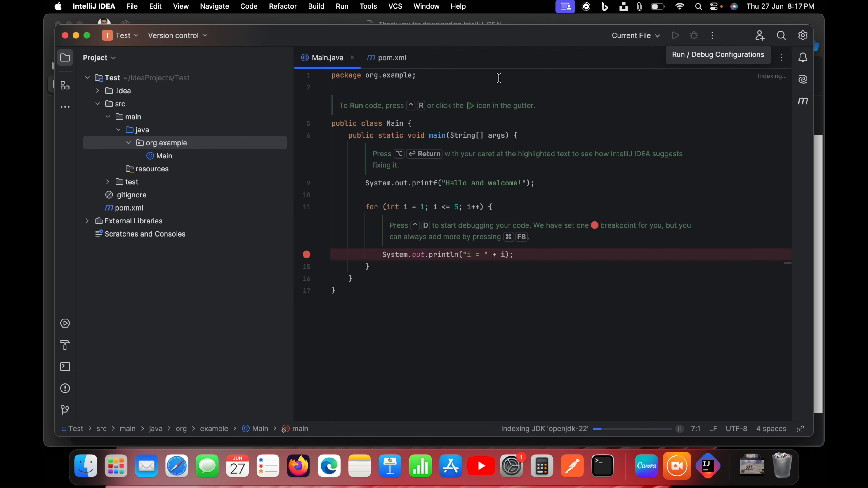
click(174, 160)
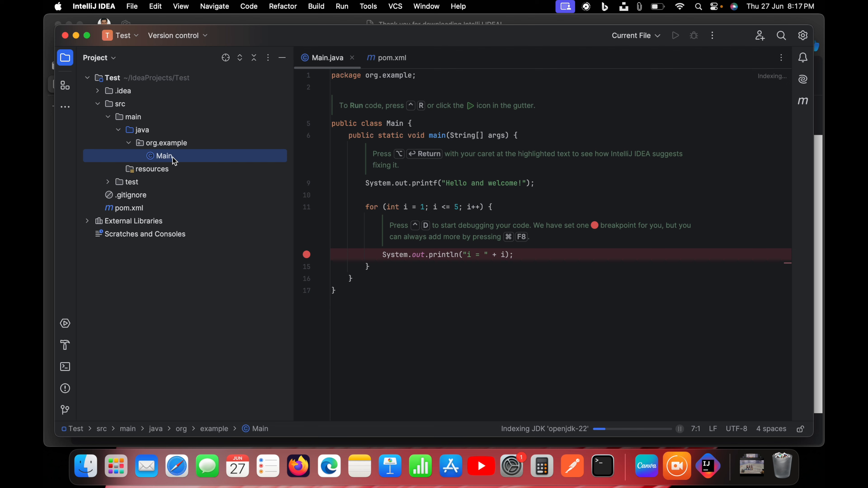
click(660, 37)
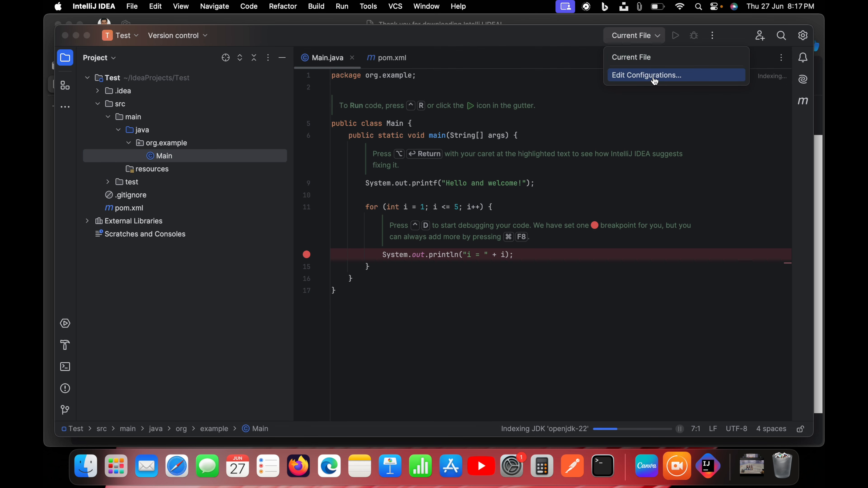
click(379, 152)
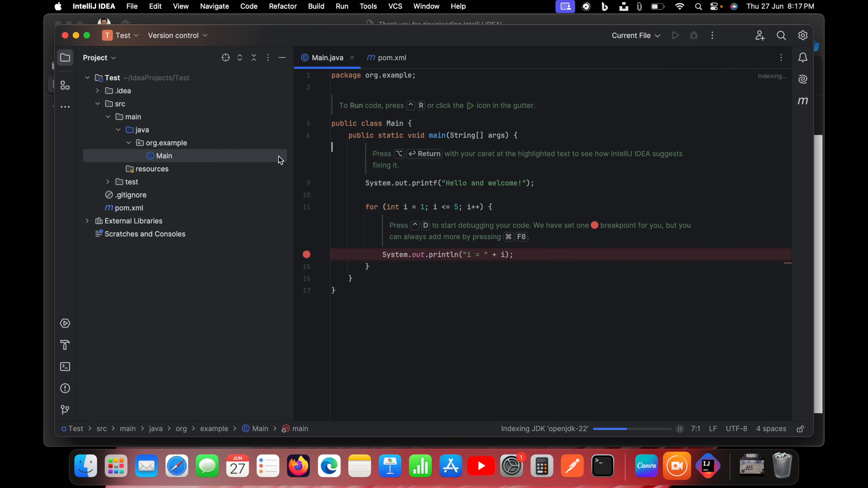
click(149, 235)
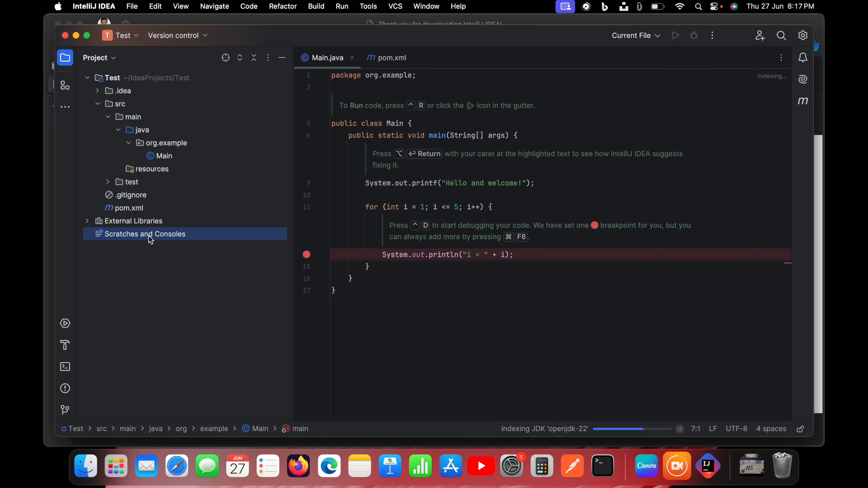
Run Main.java and examine the printed lines in the console output.
click(163, 159)
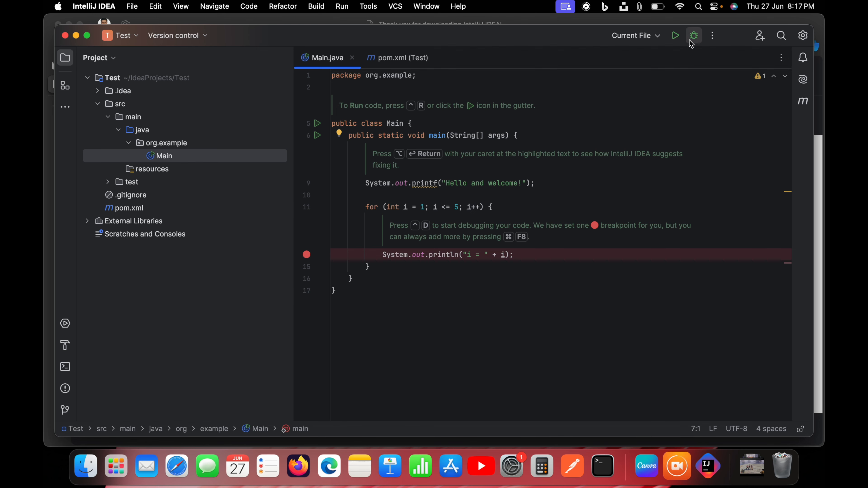
click(676, 37)
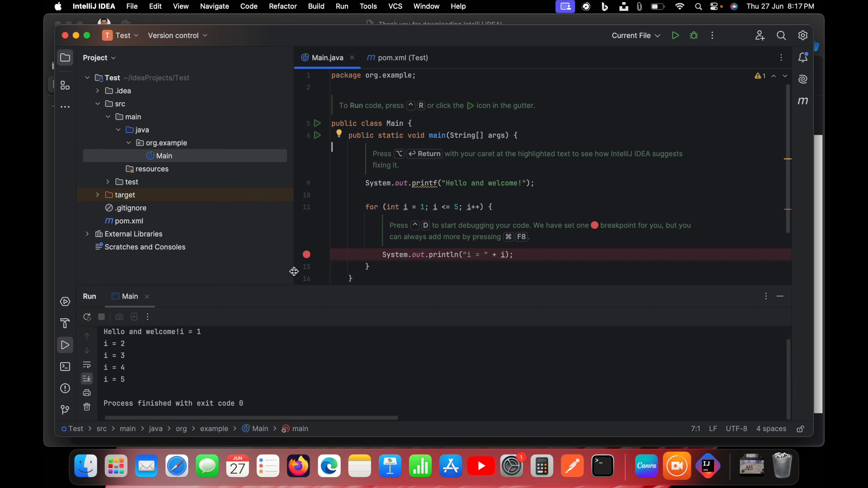
drag(105, 335, 135, 378)
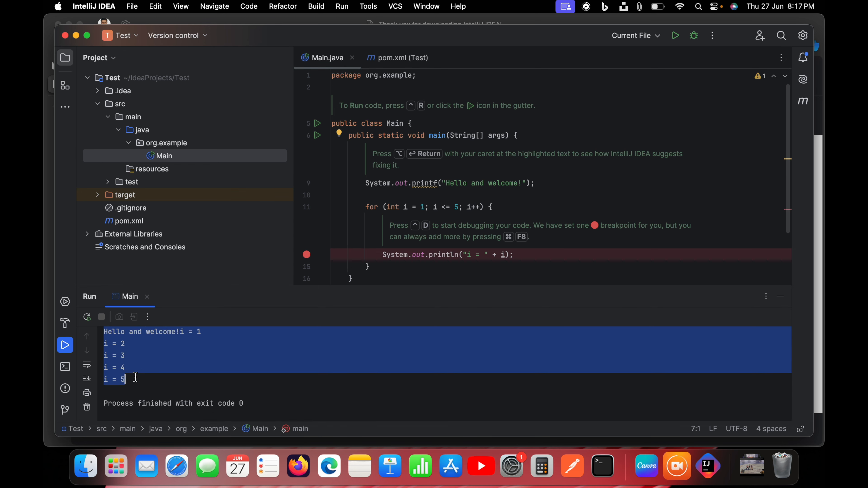
key(Escape)
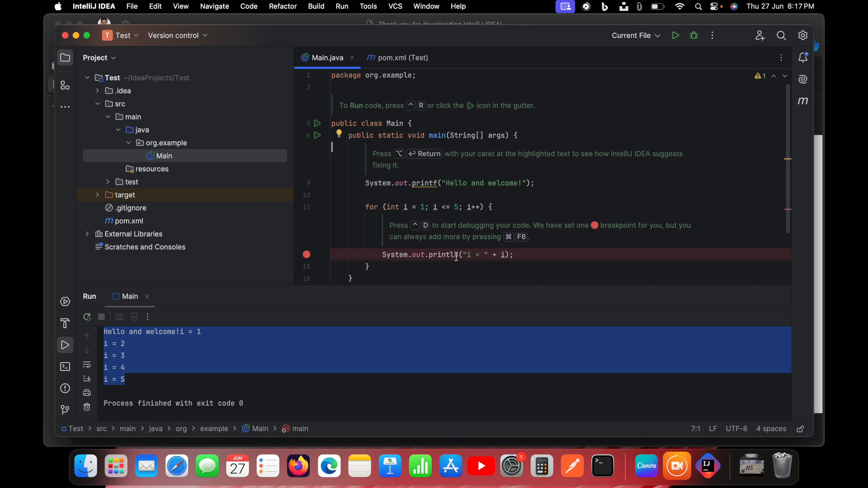
Change printf to println in the "Hello and welcome!" statement of Main.java.
mouse_move(456, 257)
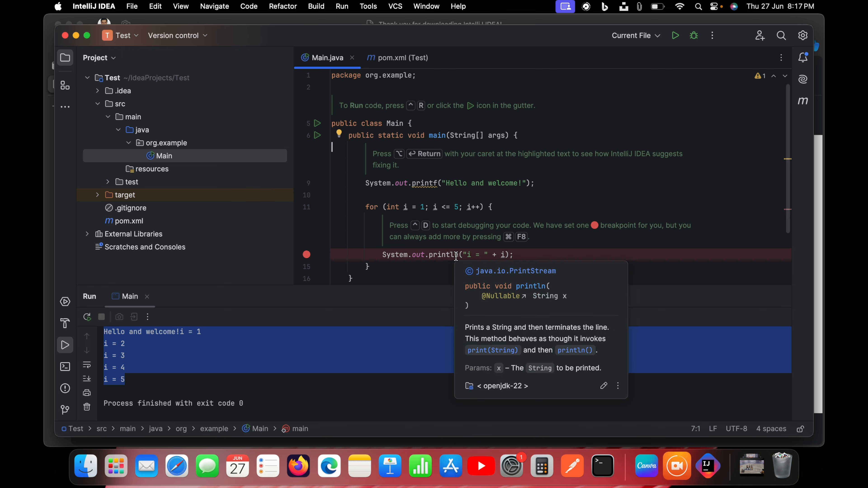
double_click(450, 257)
click(439, 184)
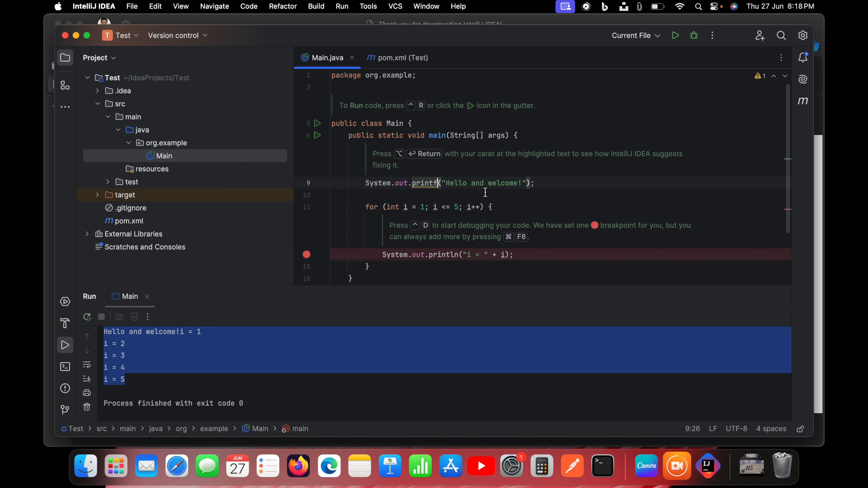
text(ln)
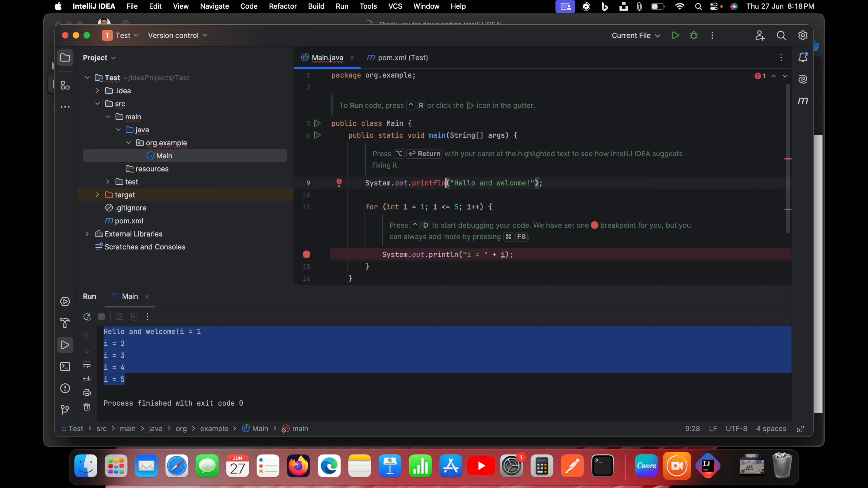
key(Left)
key(BackSpace)
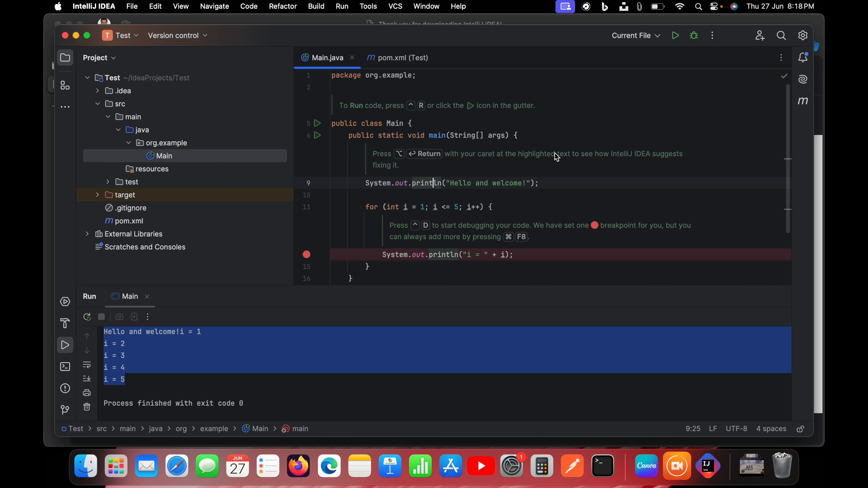
Run Main.java again and check how the greeting and the loop values are laid out in the console output.
click(676, 36)
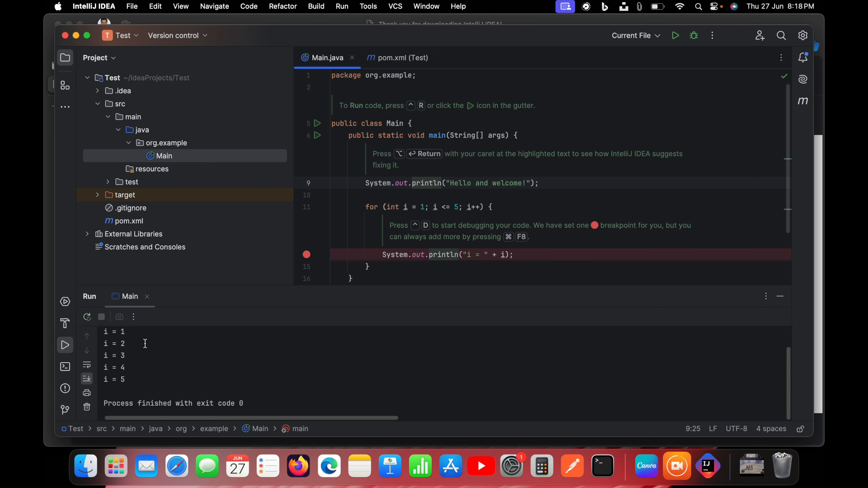
drag(104, 332, 131, 333)
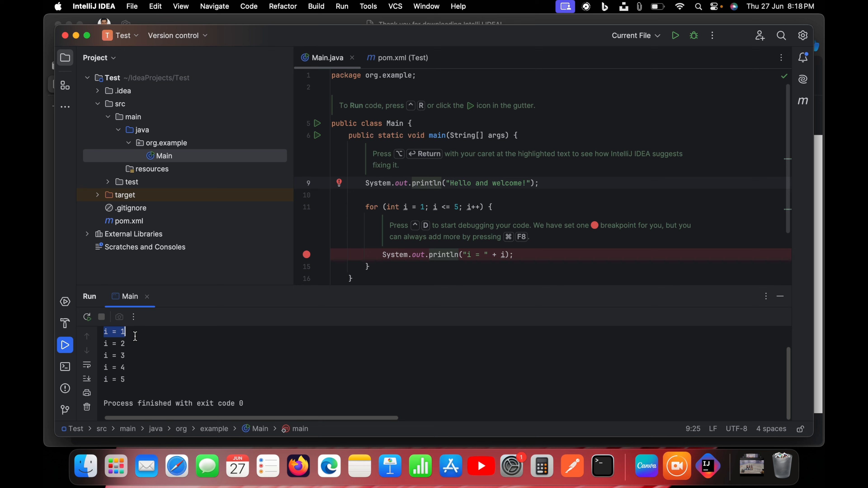
scroll(135, 337, up, 2)
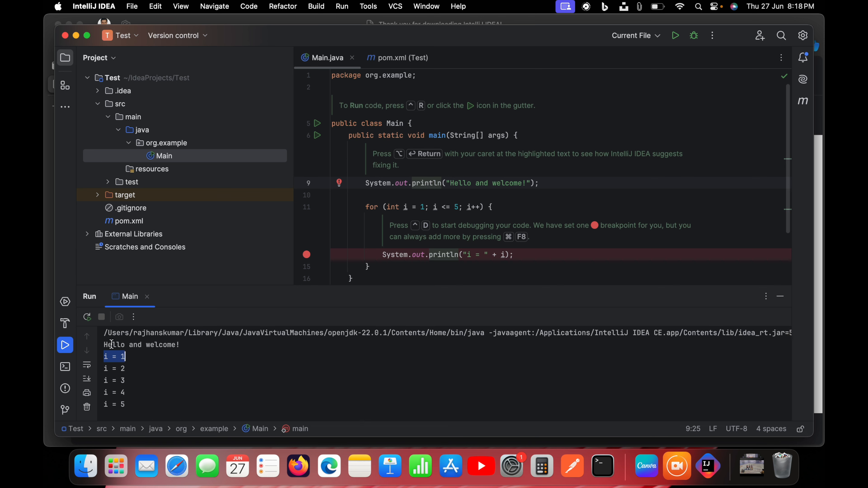
click(604, 141)
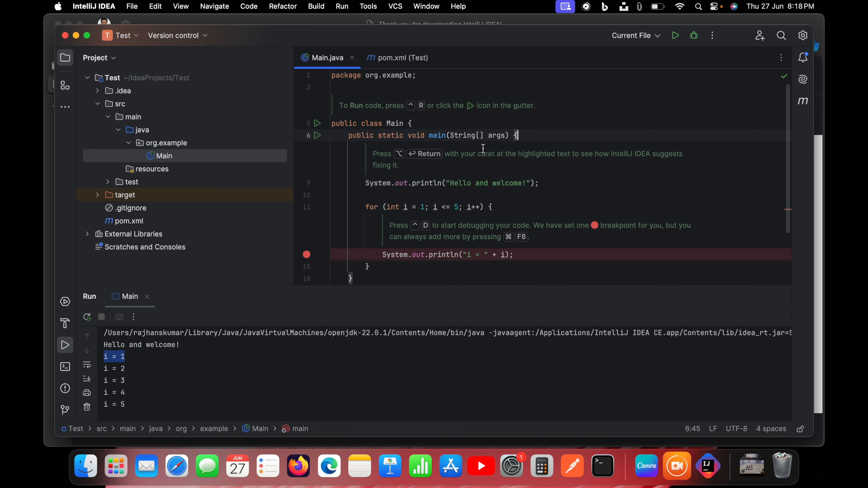
Toggle the breakpoint on the loop's println line off and on, and add a breakpoint at the "Hello and welcome!" line.
click(307, 254)
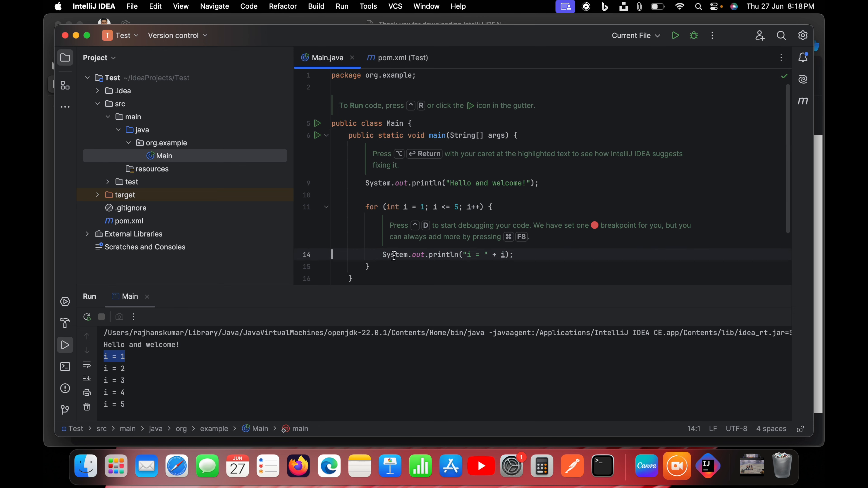
click(306, 255)
click(307, 183)
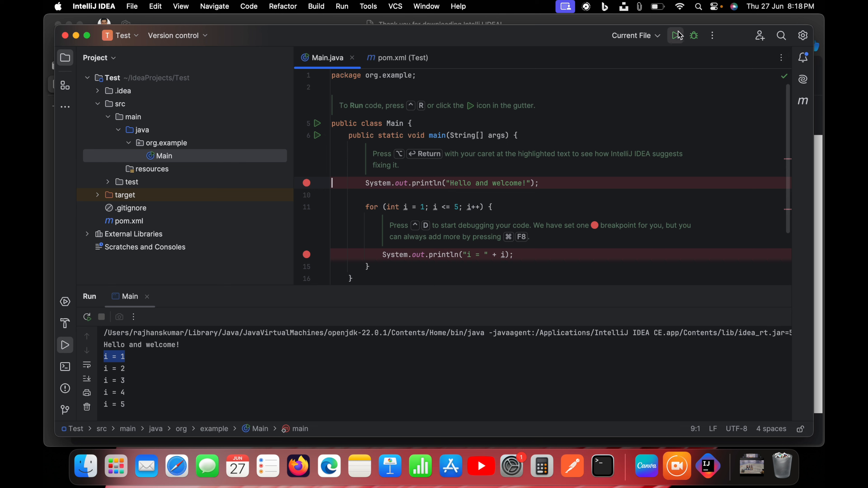
Debug Main.java, dismiss the Debug Controls tip, and step over the "Hello and welcome!" line.
click(695, 36)
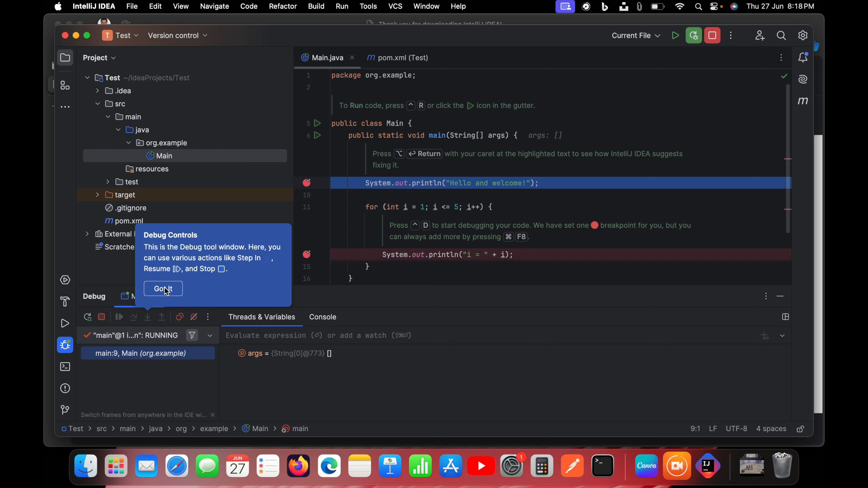
click(163, 289)
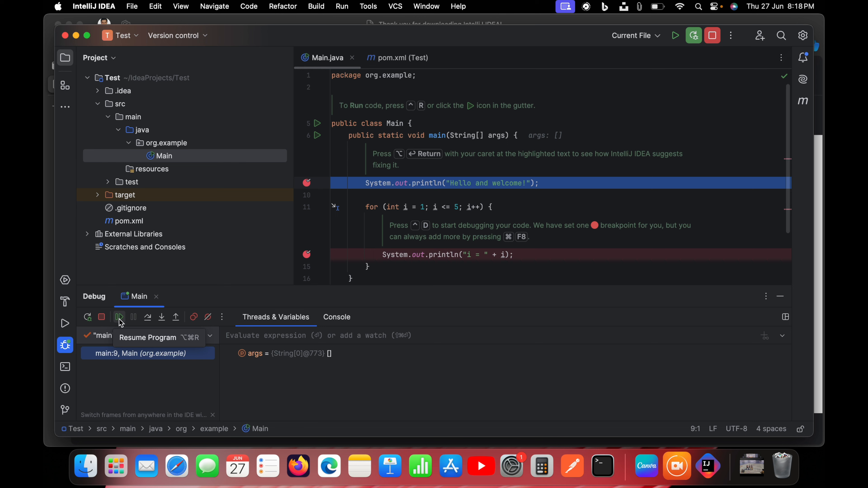
click(148, 318)
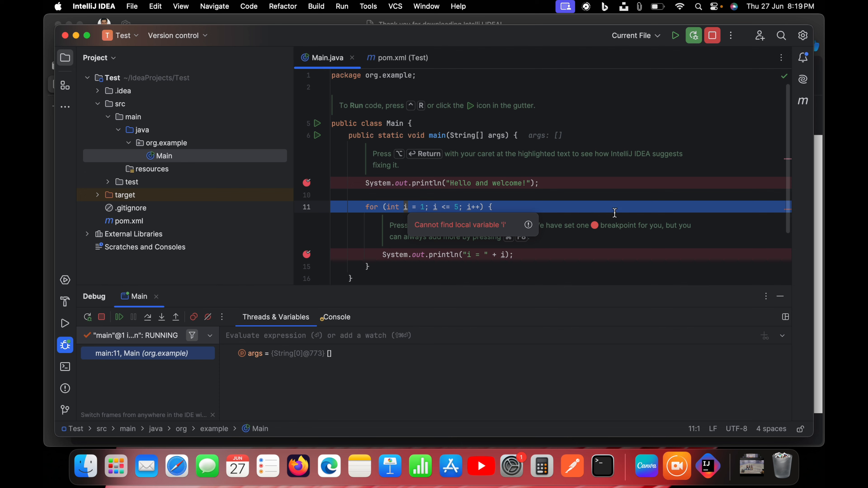
Check variable i in the loop's println line and step over the for statement to reach that line.
scroll(615, 213, down, 3)
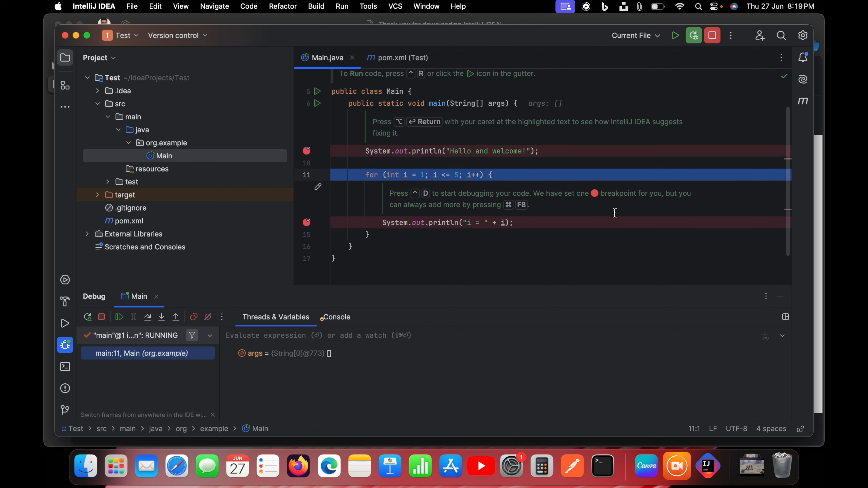
click(505, 223)
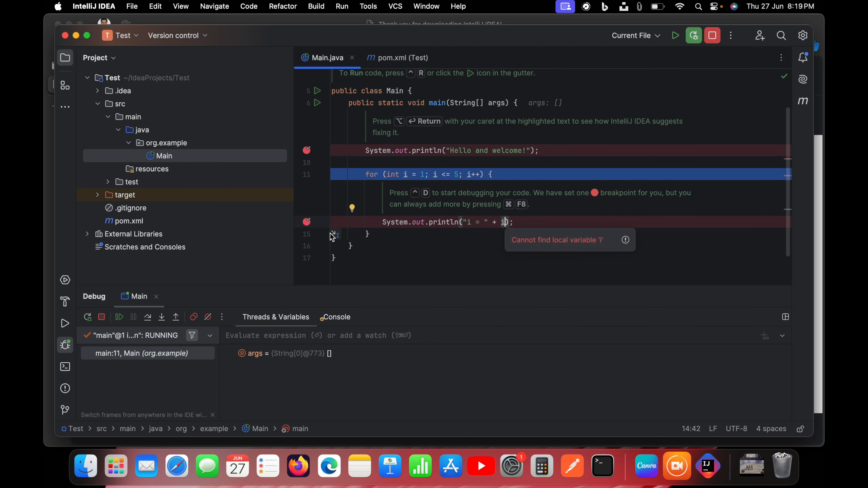
click(148, 319)
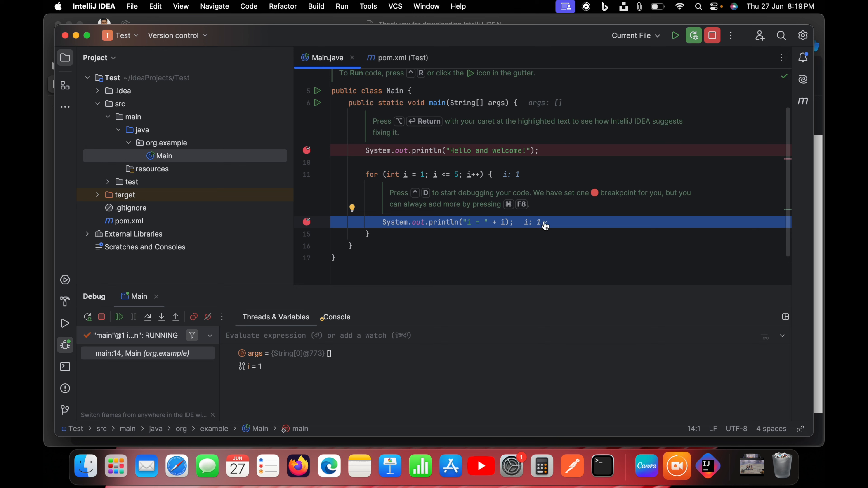
Inspect the value of i at the paused println line and step over it to return to the for statement.
click(504, 223)
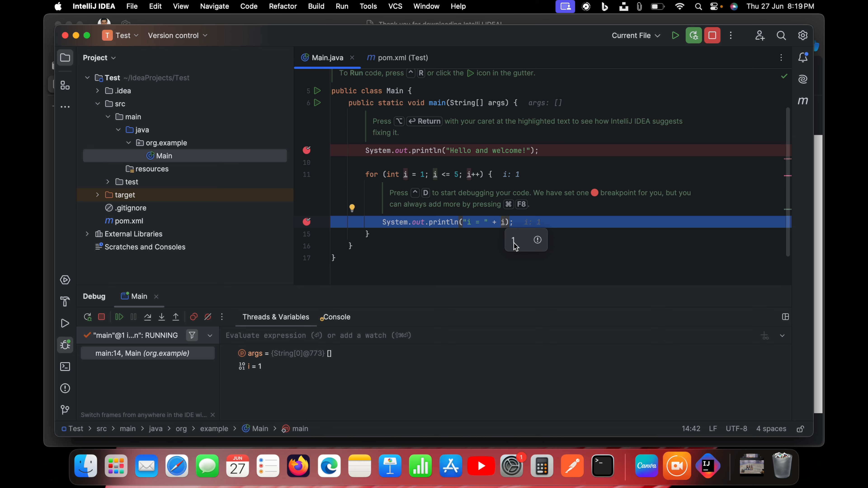
click(498, 245)
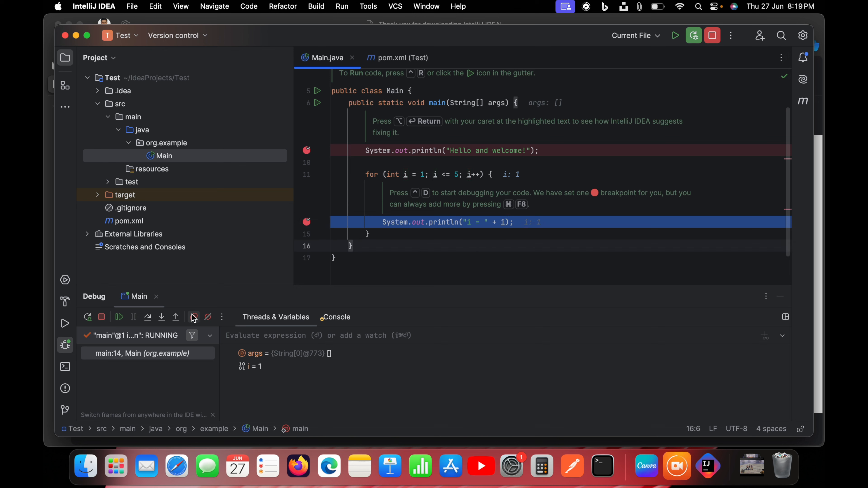
click(148, 321)
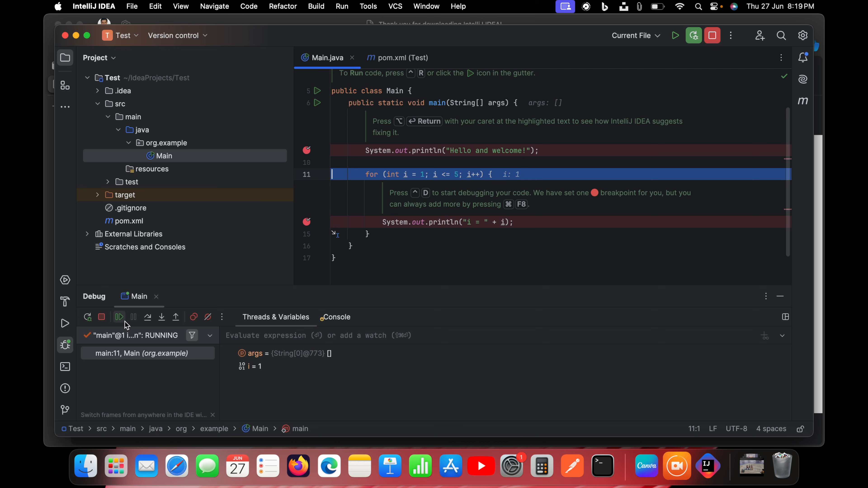
Step over the for statement into the loop's second pass, inspect i in the println line, and step over that line.
click(148, 321)
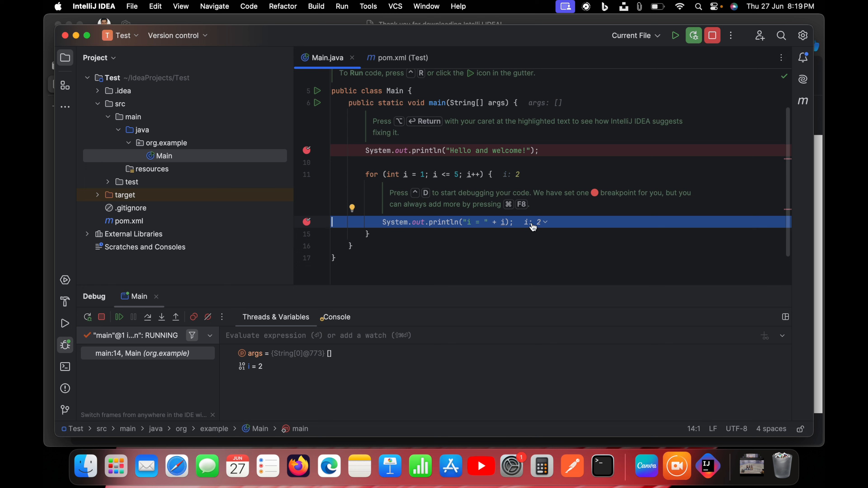
click(502, 223)
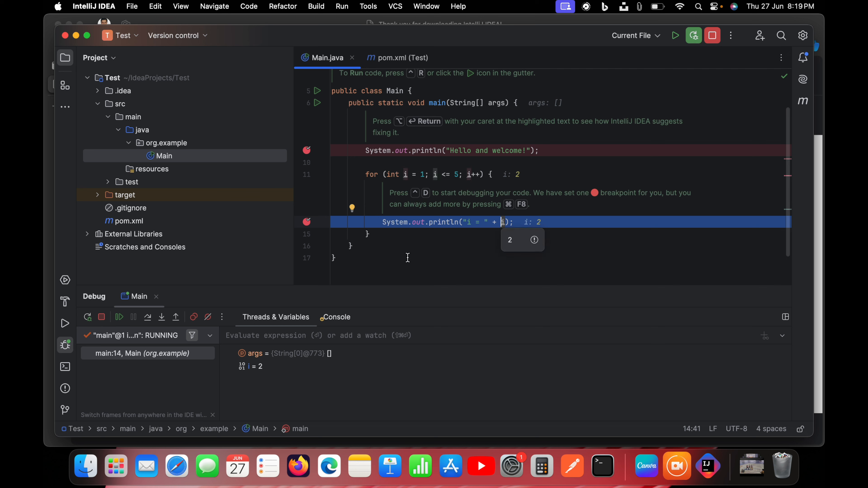
click(148, 319)
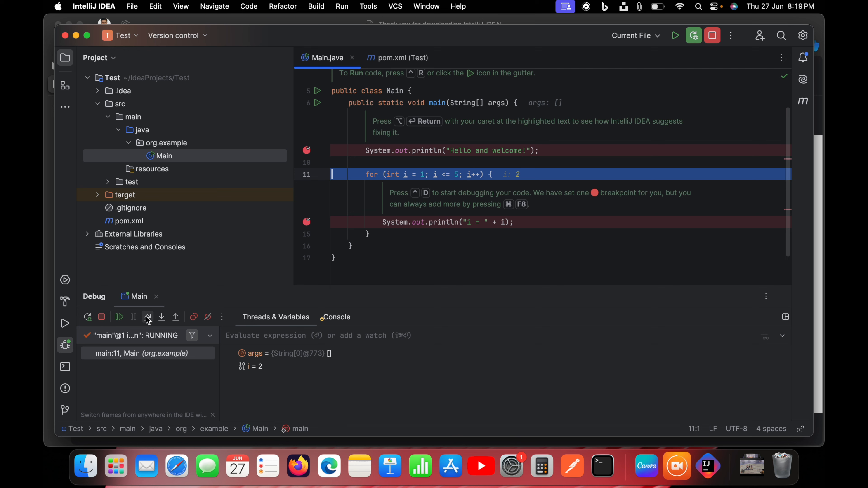
Keep stepping over the loop's statements until execution pauses at the for statement with i equal to 5.
click(148, 318)
click(148, 318)
click(148, 319)
click(148, 319)
click(148, 319)
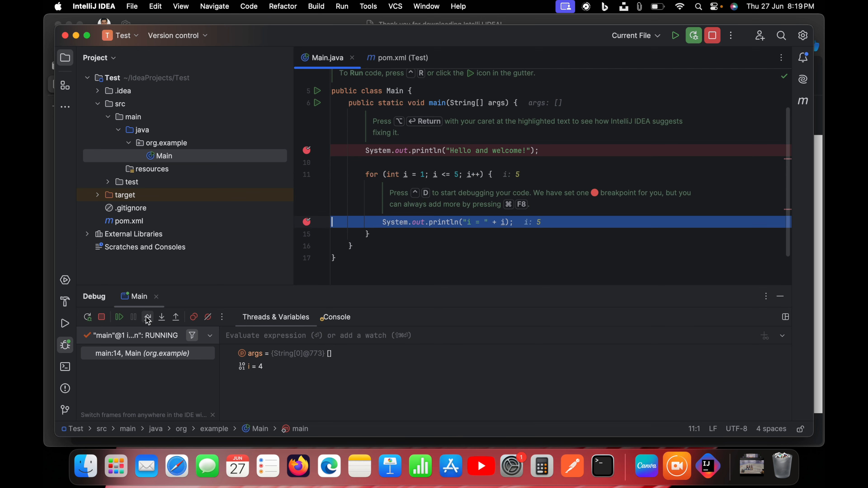
click(148, 319)
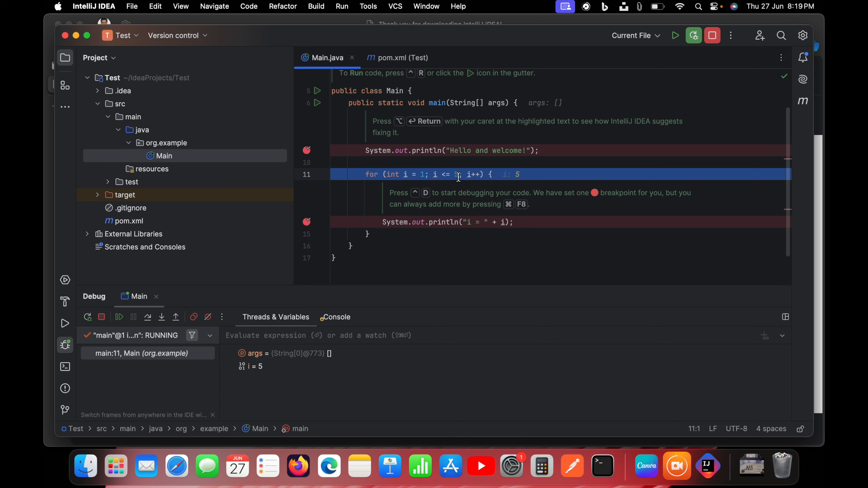
Inspect i in the loop condition, step over the for statement to leave the loop, and step out of main to finish debugging.
mouse_move(435, 175)
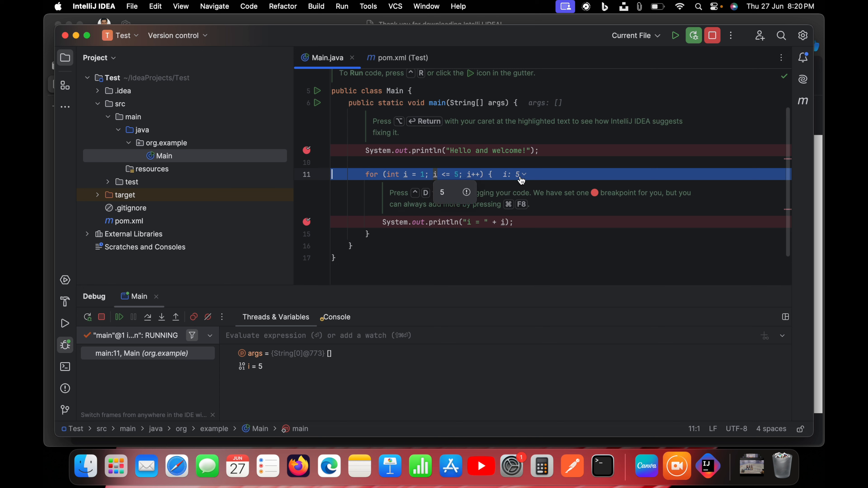
click(147, 317)
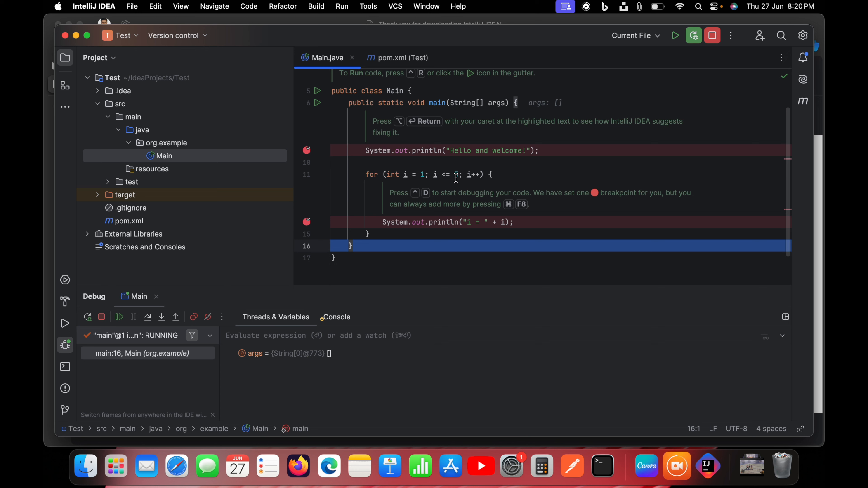
mouse_move(455, 178)
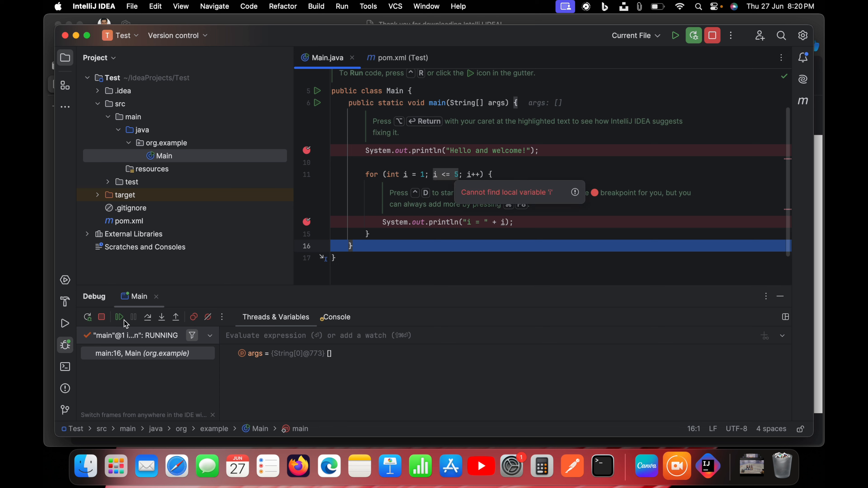
click(175, 320)
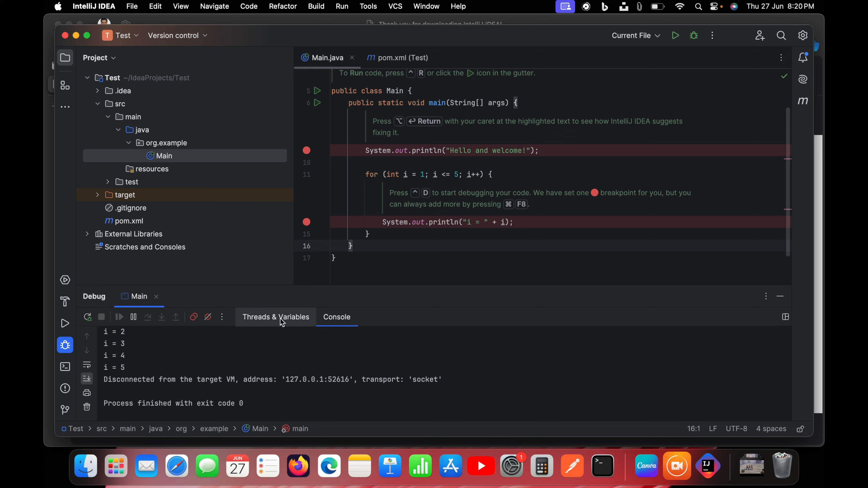
Enlarge the Debug pane and examine the console output, including the target VM address and the transport type.
scroll(250, 340, up, 3)
scroll(250, 340, down, 1)
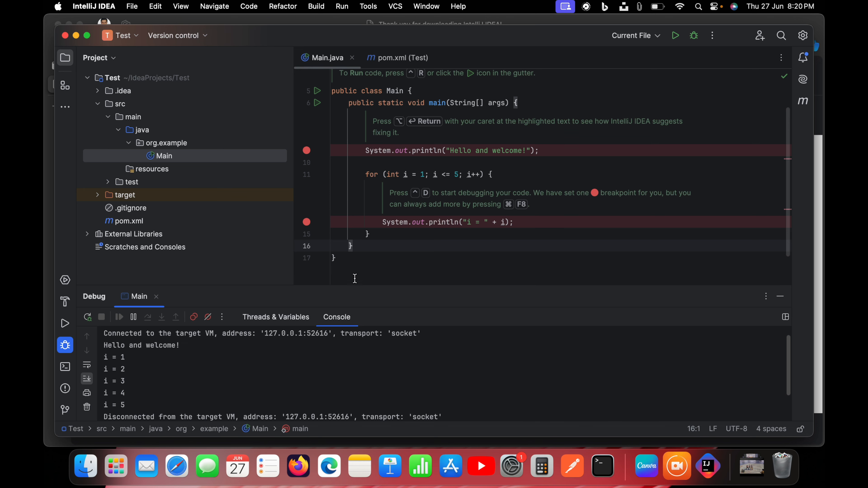
drag(361, 283, 471, 210)
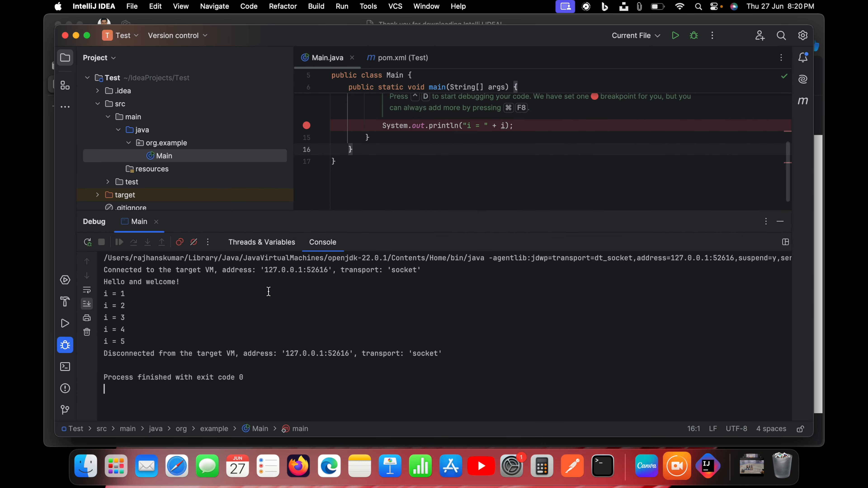
double_click(212, 270)
click(284, 294)
drag(265, 271, 317, 272)
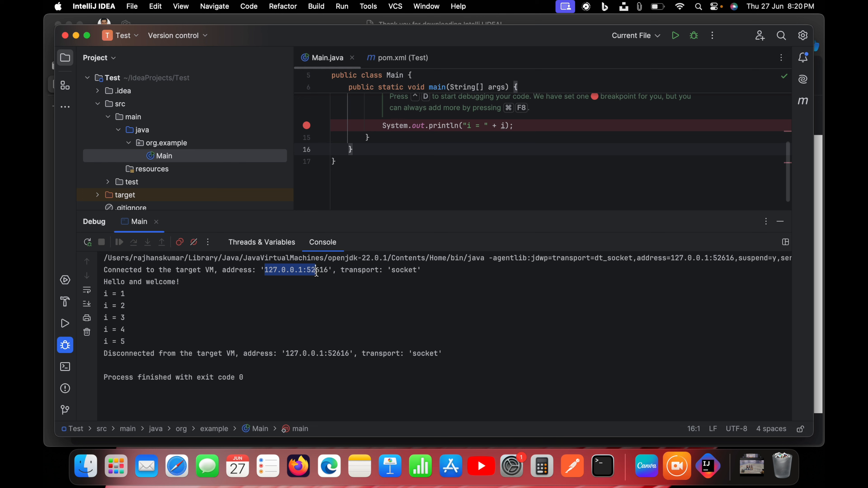
click(455, 309)
double_click(409, 273)
click(484, 341)
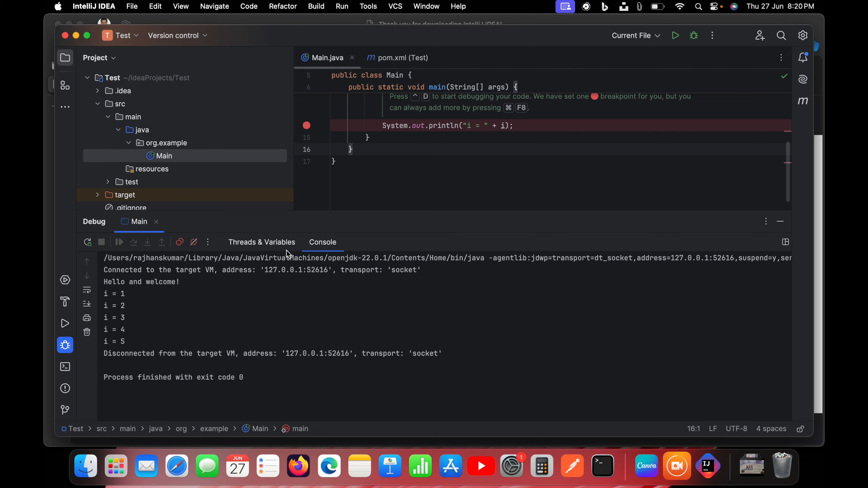
Check the ended session's Threads & Variables view, return to the console output, and look over the code in Main.java.
click(273, 245)
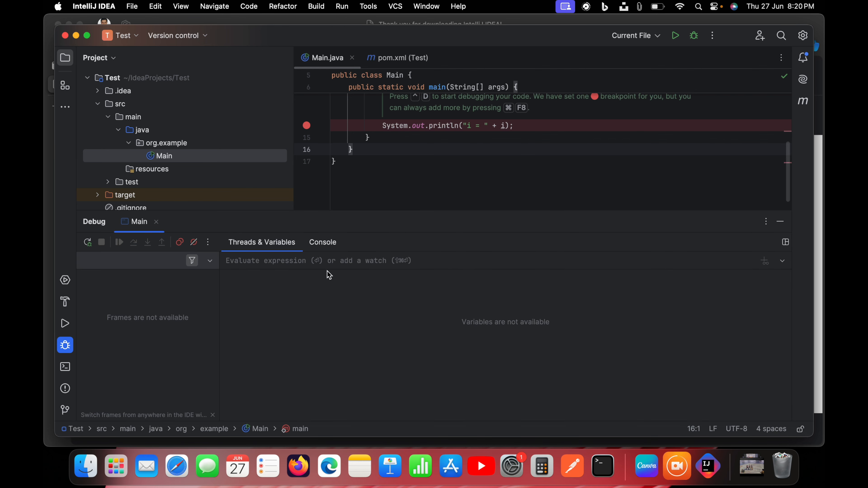
click(325, 243)
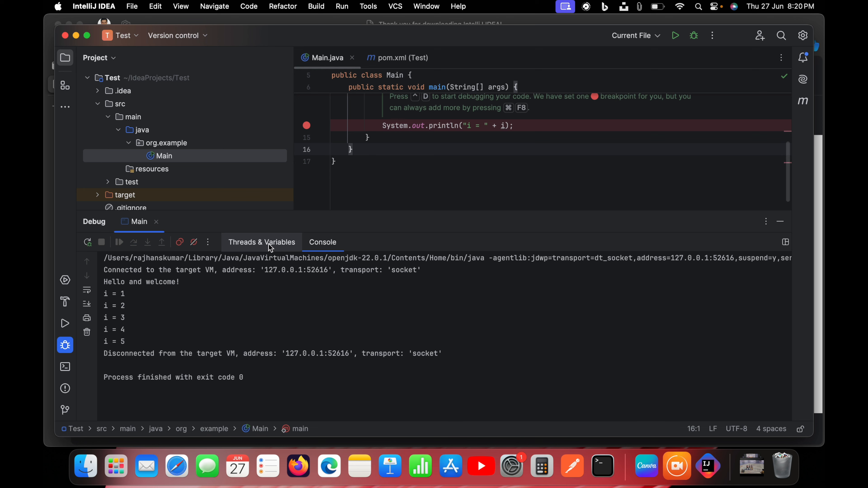
click(440, 173)
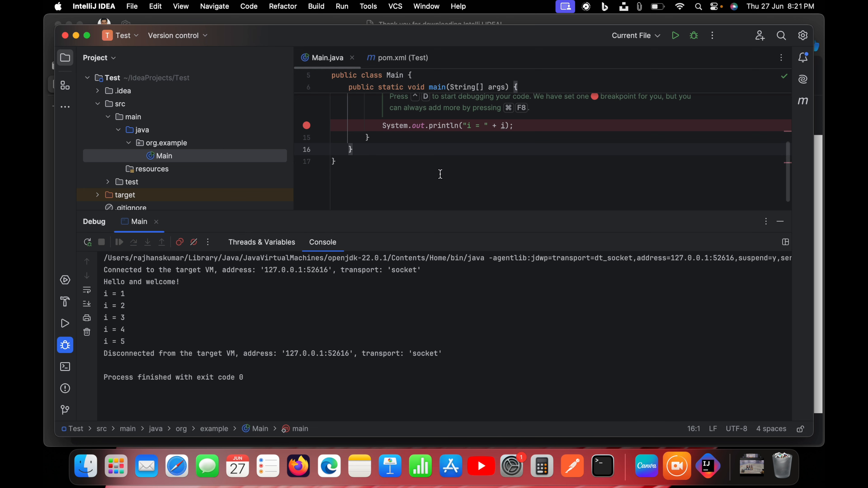
scroll(440, 173, up, 3)
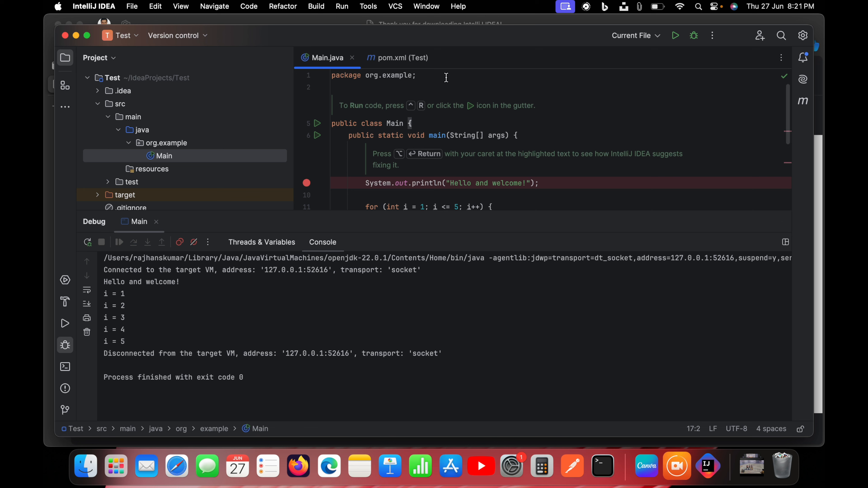
Review pom.xml in an enlarged editor area and expand the src/test folder in the project tree.
click(397, 63)
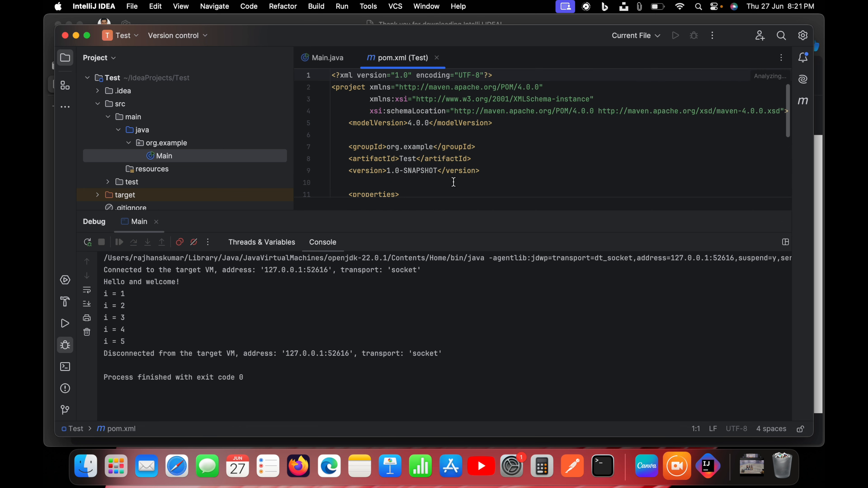
drag(446, 211, 451, 275)
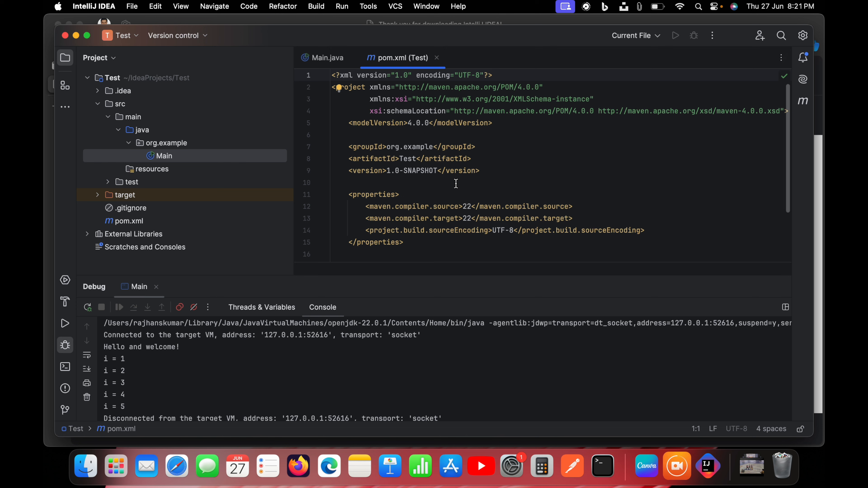
click(129, 223)
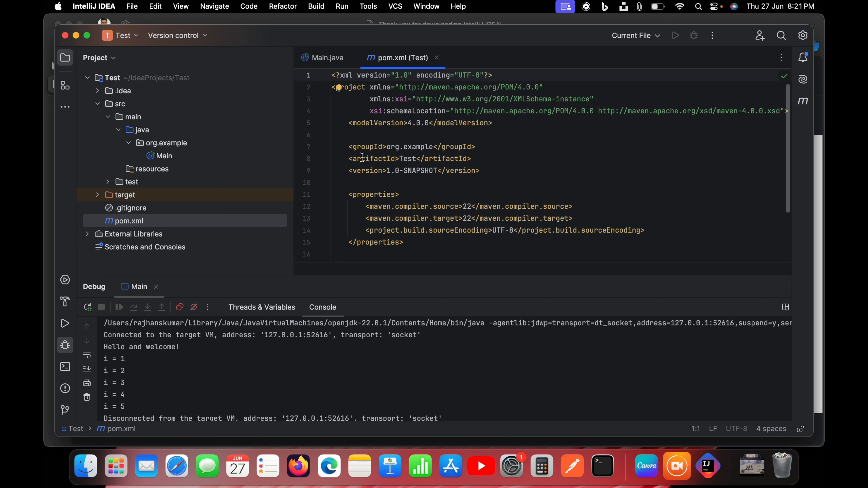
click(109, 183)
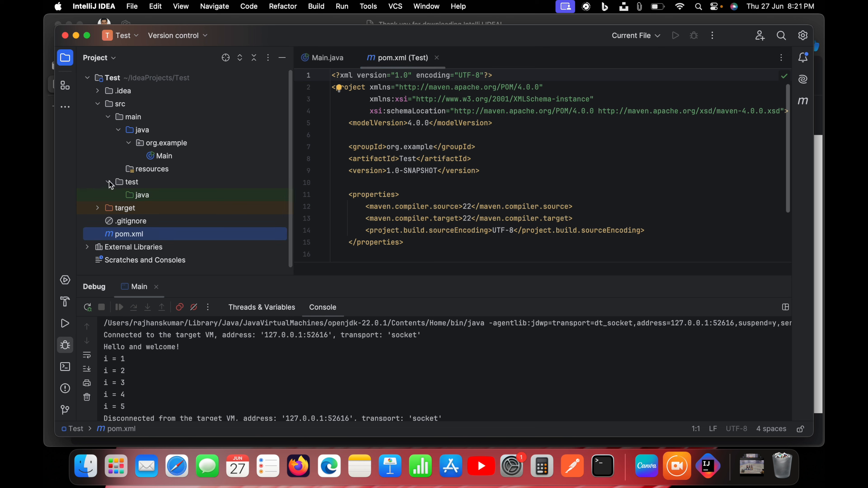
click(519, 160)
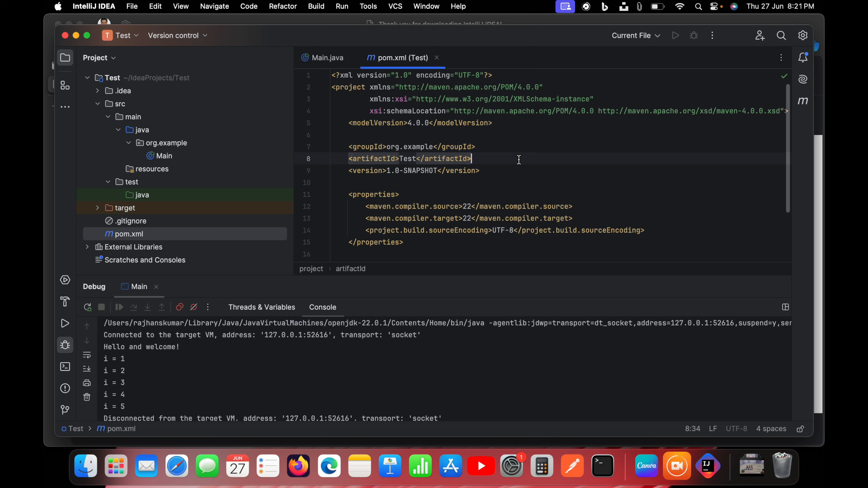